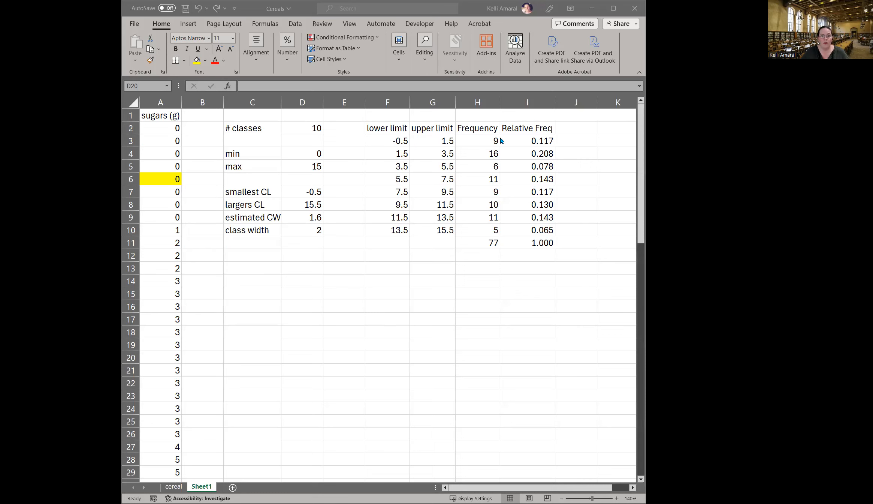
# Label the totals row with "Totals:" in G11 and make G11:I11 bold.
pyautogui.click(479, 229)
pyautogui.click(482, 245)
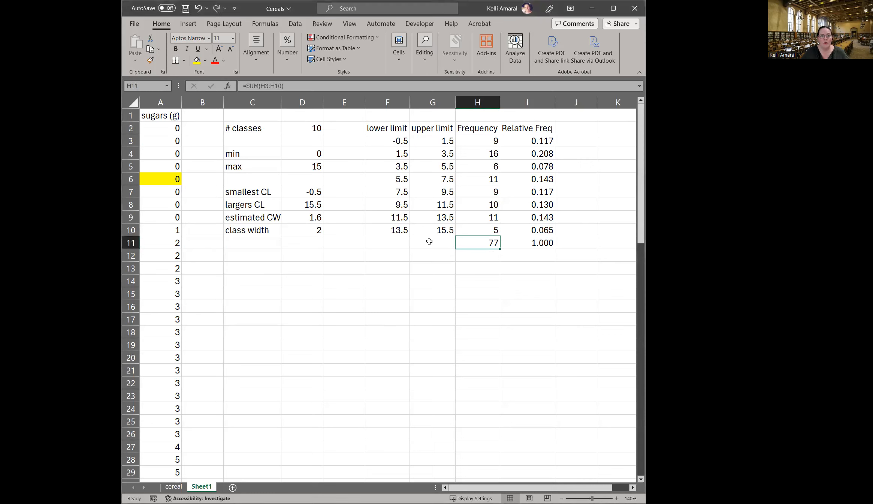
pyautogui.click(429, 242)
pyautogui.write('Totals:')
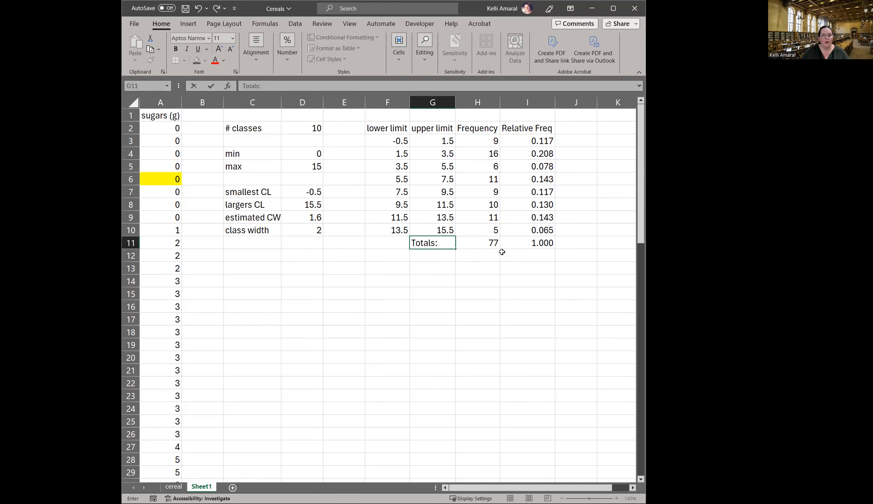
pyautogui.hotkey('ctrl', 'Return')
pyautogui.hotkey('shift', 'Right')
pyautogui.hotkey('shift', 'Right')
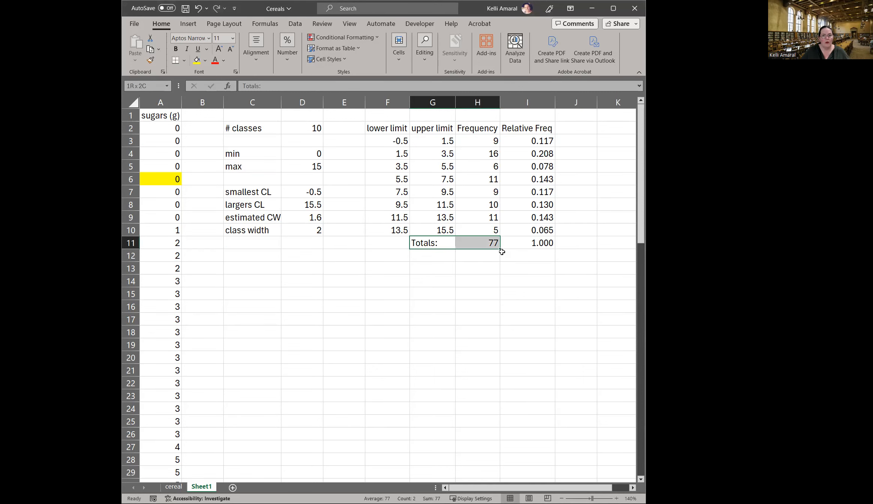
pyautogui.hotkey('ctrl', 'b')
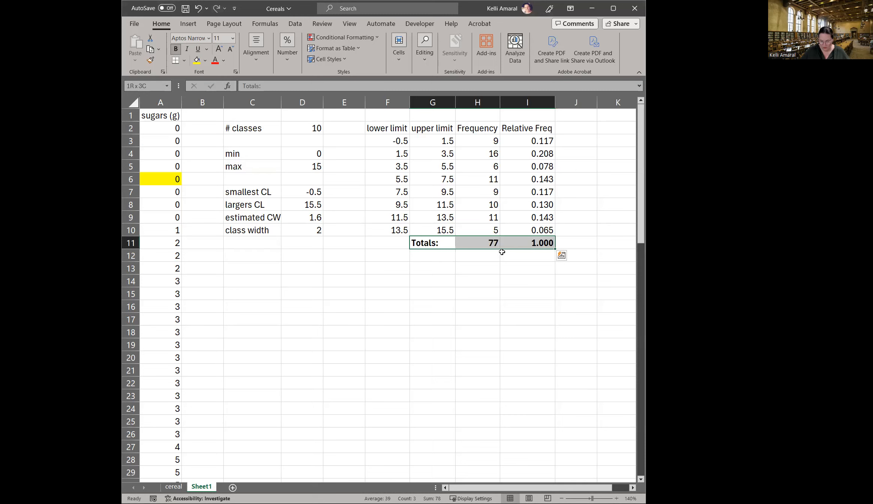
pyautogui.press('Down')
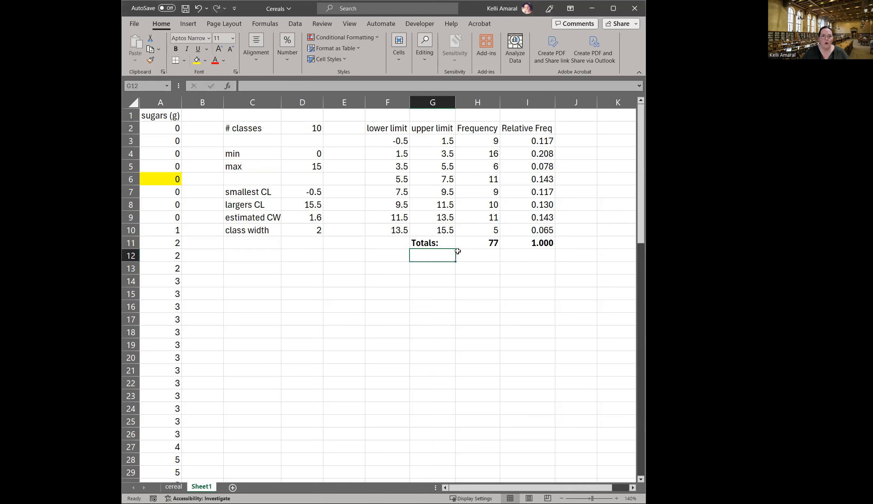
pyautogui.moveTo(480, 138); pyautogui.dragTo(486, 227)
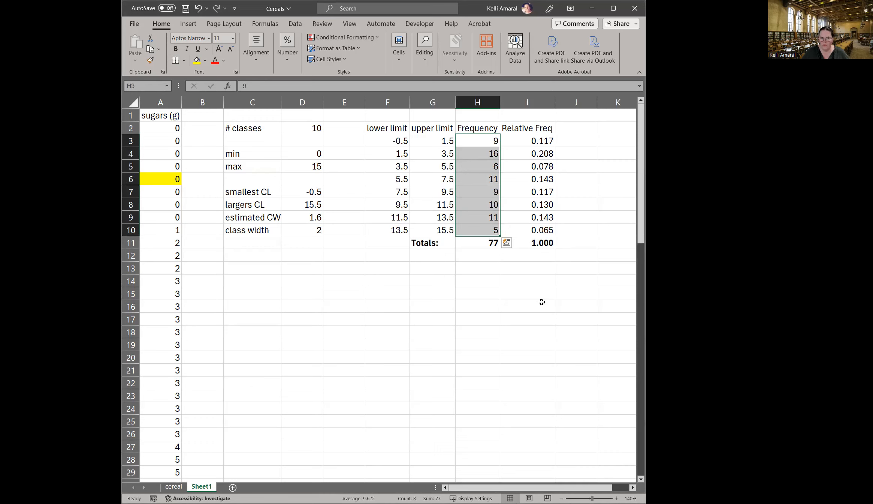
pyautogui.click(538, 345)
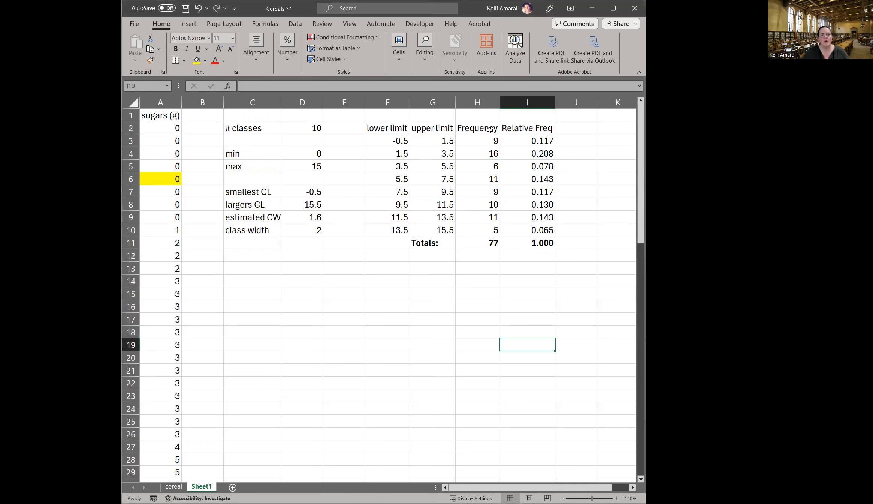
pyautogui.moveTo(479, 138); pyautogui.dragTo(485, 226)
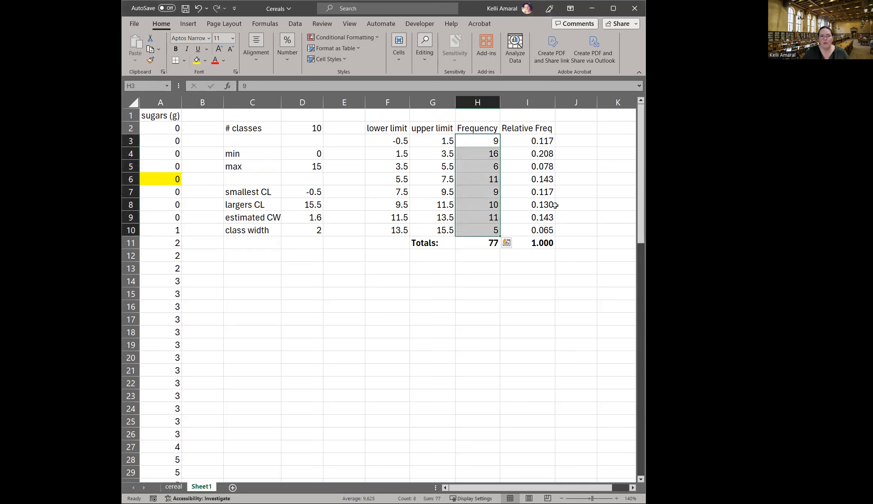
pyautogui.moveTo(538, 138); pyautogui.dragTo(542, 231)
pyautogui.click(558, 279)
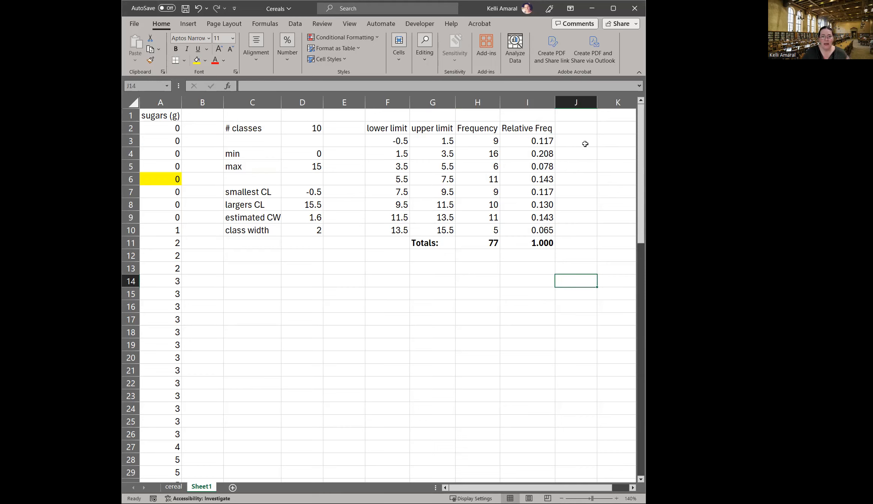
pyautogui.moveTo(481, 139); pyautogui.dragTo(484, 229)
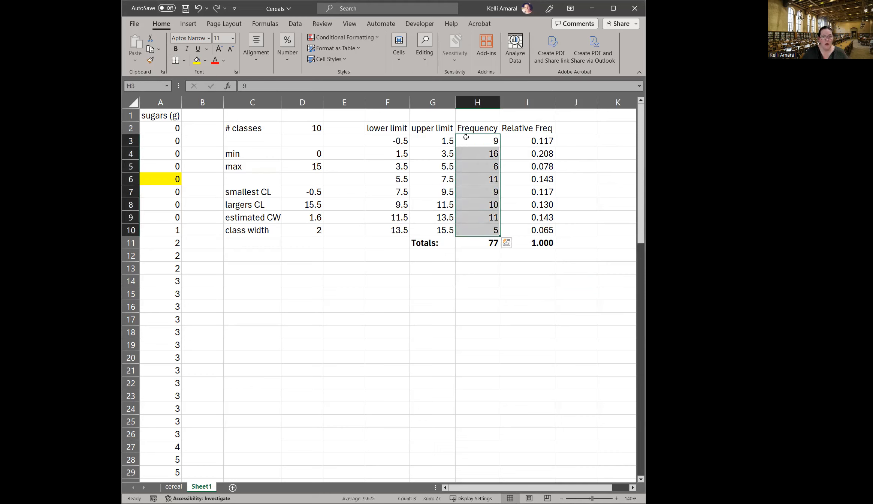
pyautogui.click(473, 128)
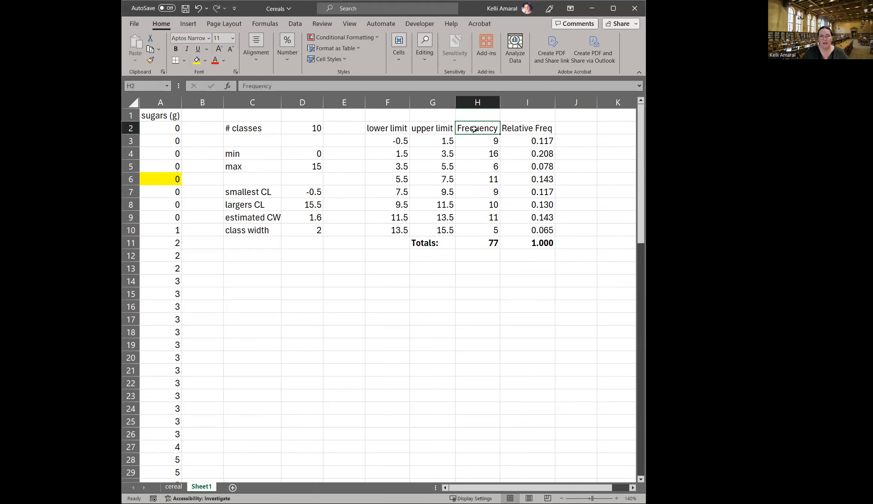
# Select the class frequencies in H3:H10 as the data for a new chart.
pyautogui.moveTo(481, 141); pyautogui.dragTo(488, 224)
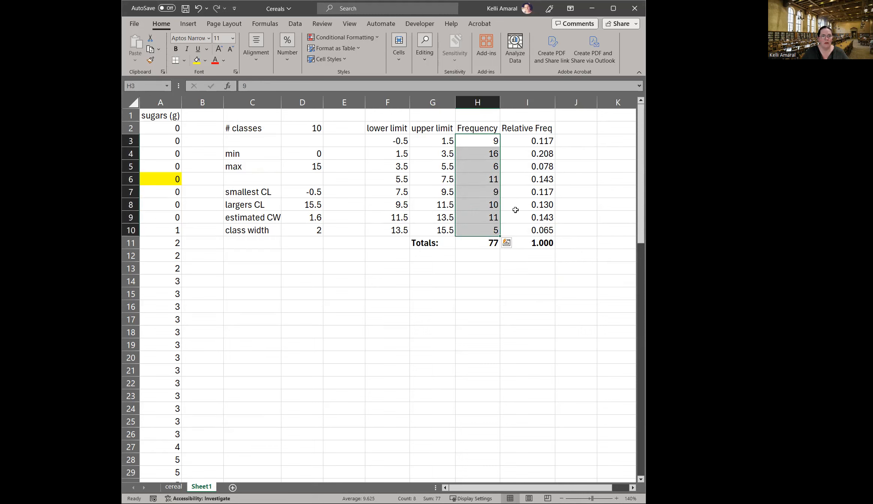
pyautogui.click(189, 24)
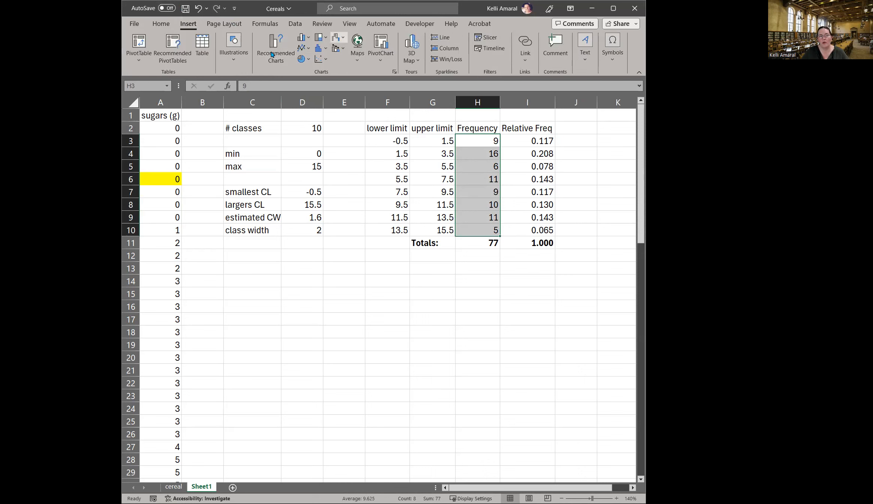
pyautogui.click(317, 48)
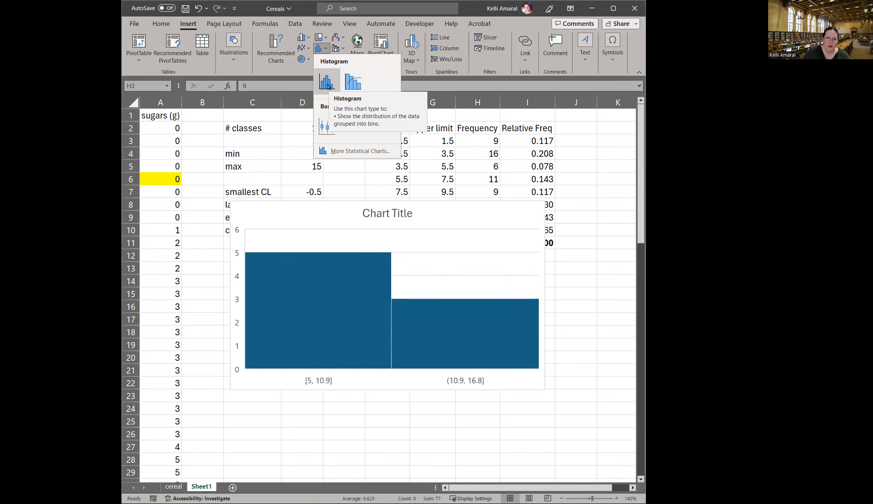
pyautogui.click(495, 330)
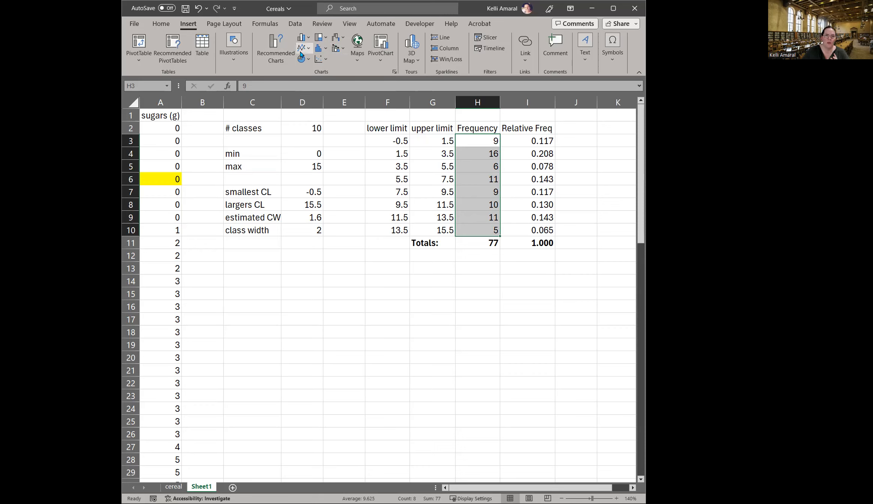
pyautogui.click(276, 47)
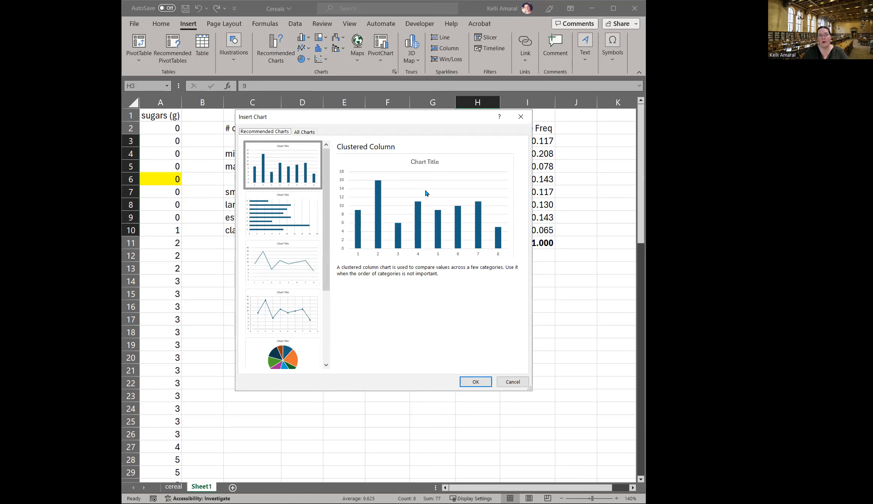
pyautogui.scroll(-3, 298, 262)
pyautogui.scroll(3, 296, 240)
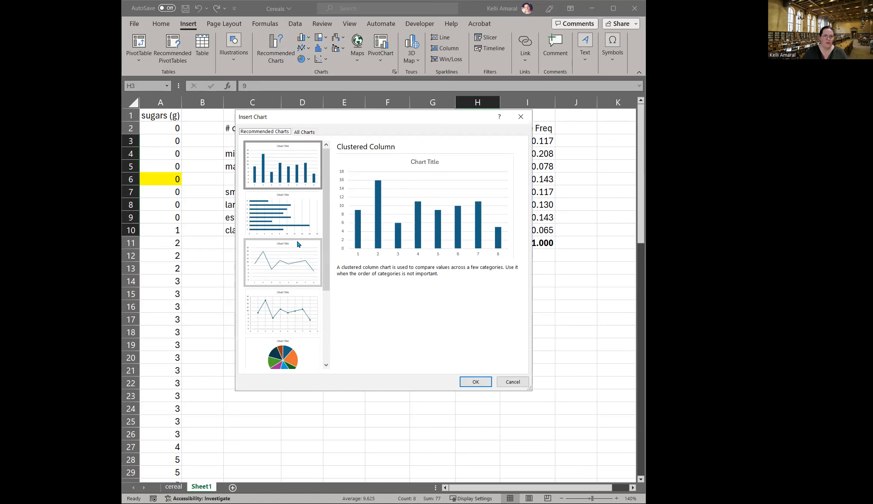
pyautogui.click(305, 132)
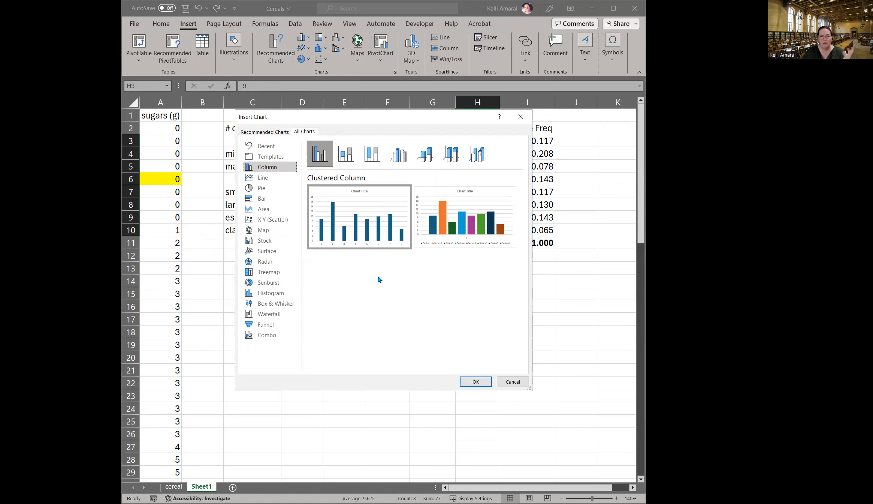
pyautogui.moveTo(441, 244)
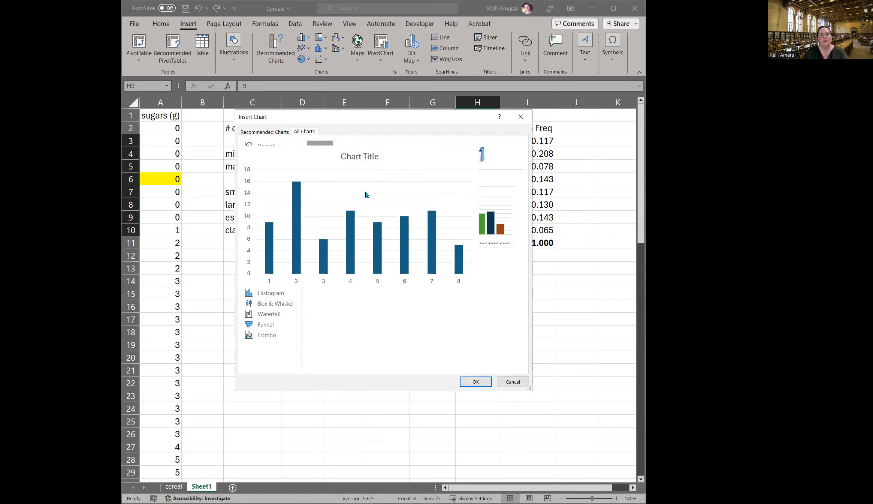
pyautogui.moveTo(345, 229)
pyautogui.click(521, 117)
# Insert a 2-D clustered column chart of the selected frequencies and place it below the frequency table.
pyautogui.click(302, 38)
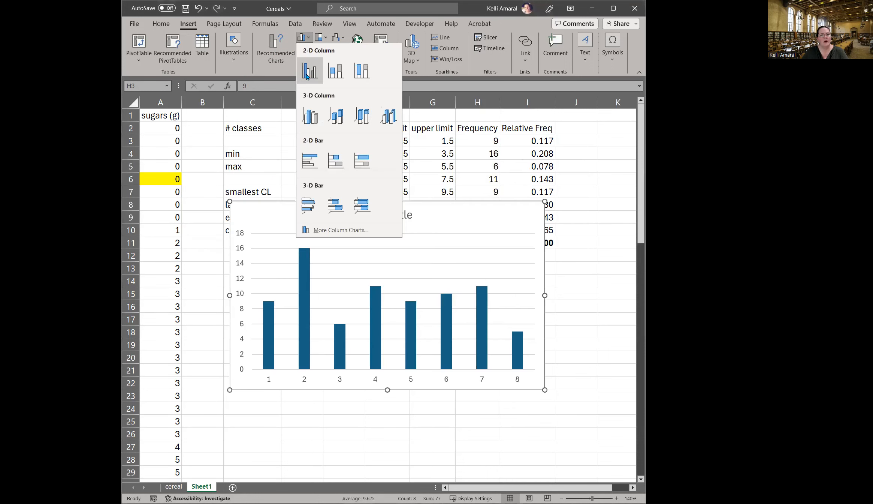
pyautogui.click(306, 77)
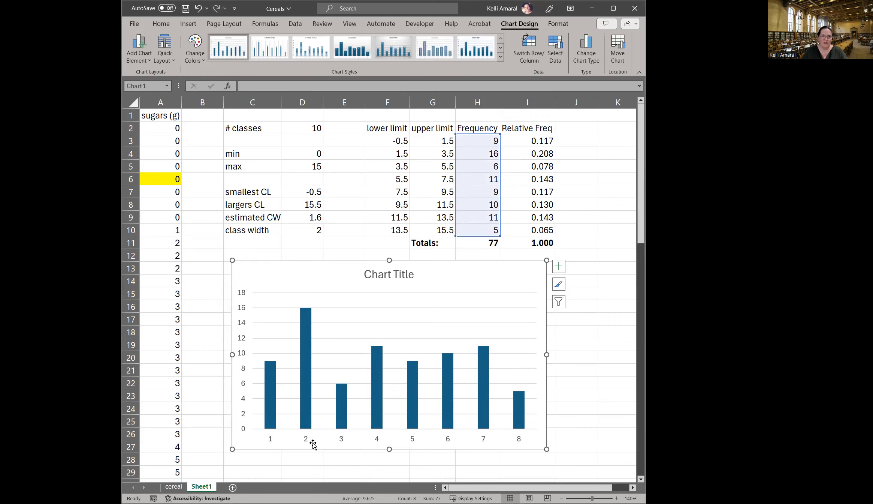
pyautogui.click(268, 443)
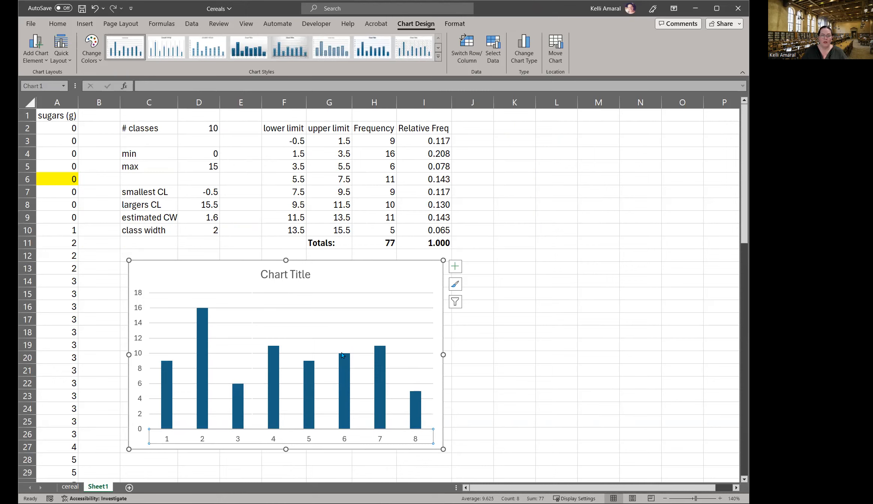
pyautogui.moveTo(342, 357)
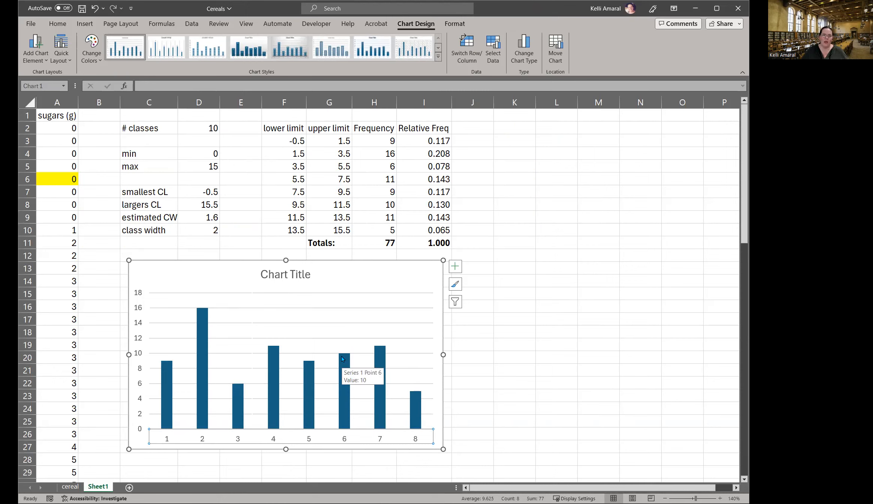
# Change the chart title to "Grams of Sugar in Breakfast Cereals".
pyautogui.click(295, 276)
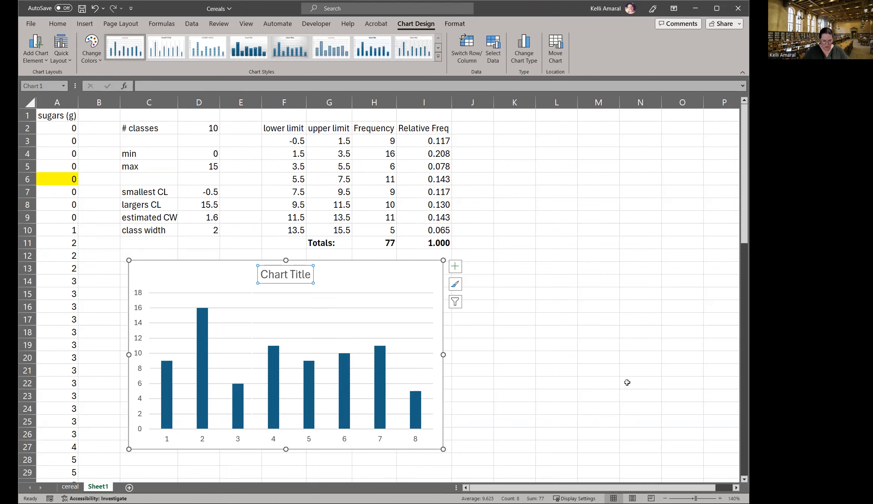
pyautogui.write('Grams of Sugar in Breakfast Cereals')
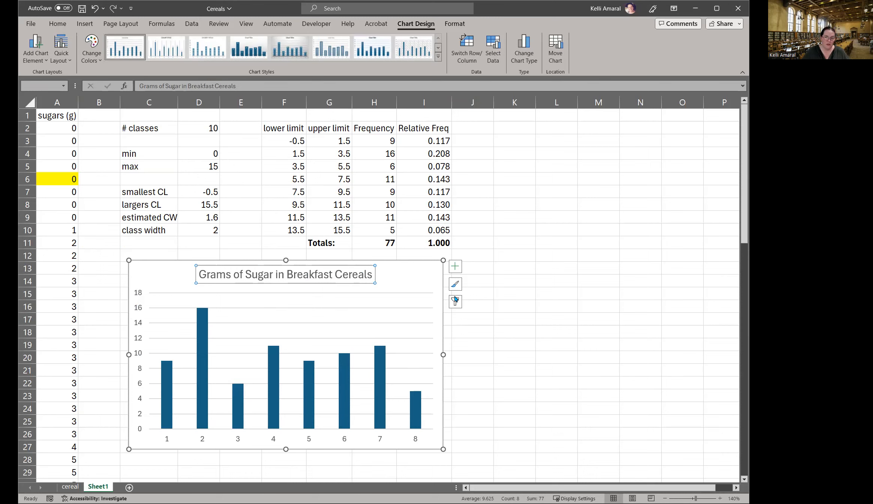
# Add axis titles to the column chart and enlarge the chart slightly in width and height.
pyautogui.click(455, 267)
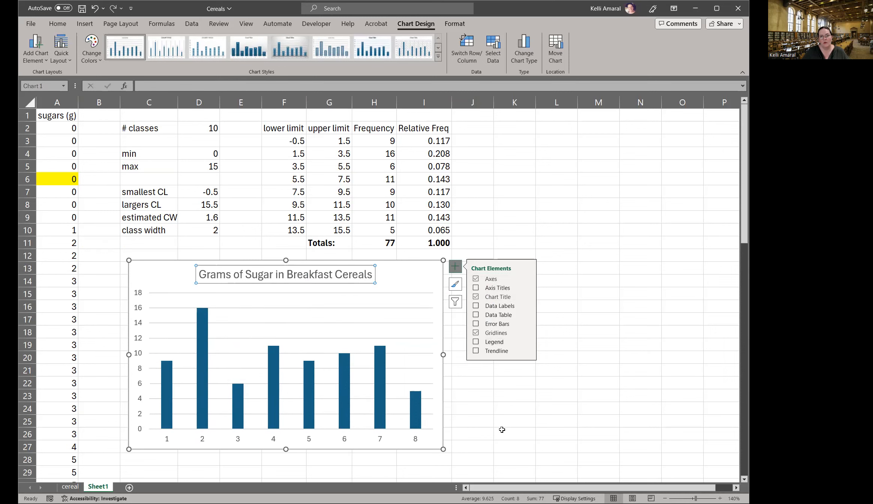
pyautogui.click(507, 410)
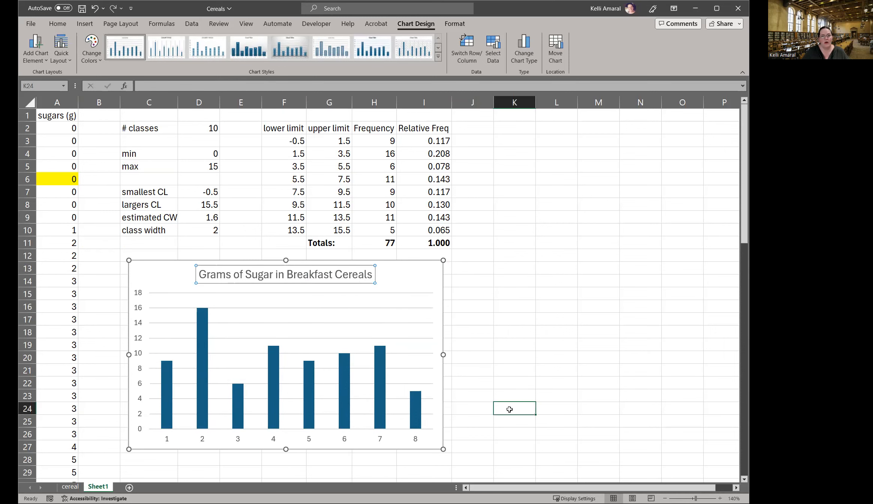
pyautogui.click(405, 276)
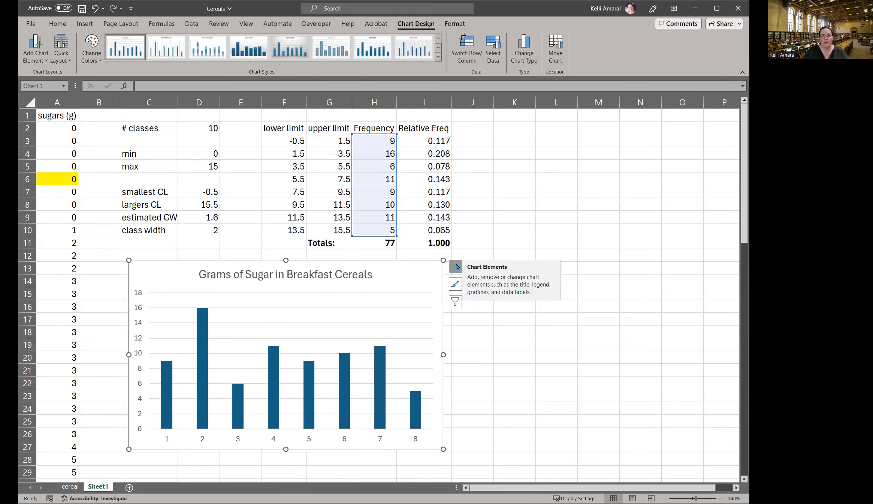
pyautogui.click(458, 267)
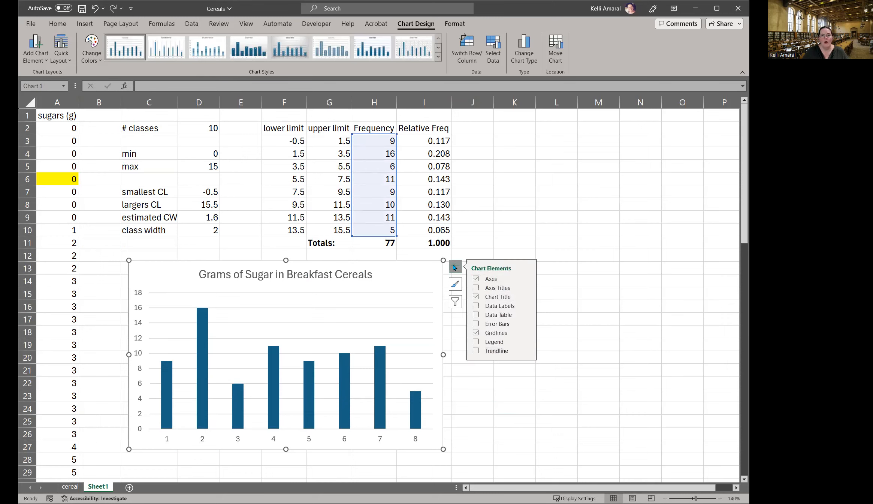
pyautogui.click(38, 54)
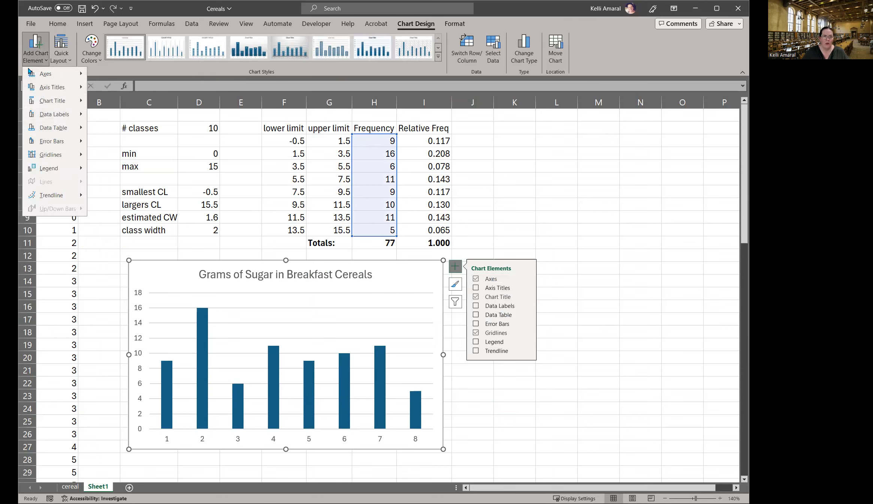
pyautogui.click(476, 288)
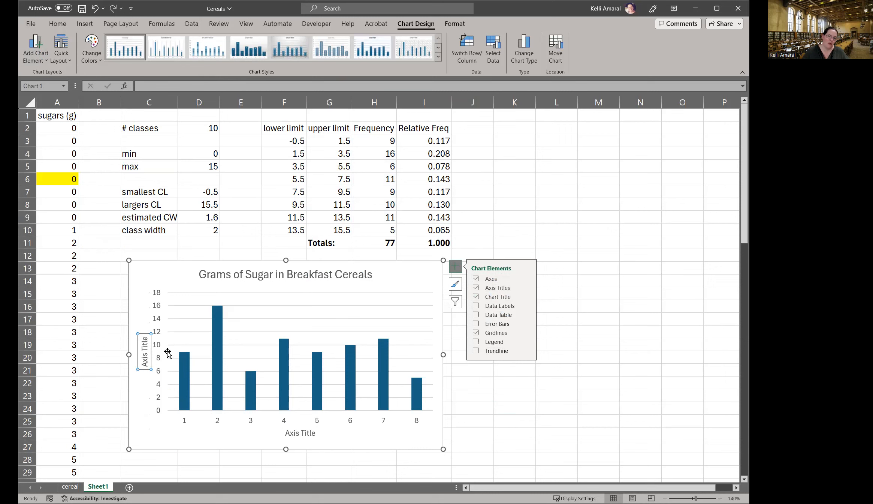
pyautogui.moveTo(444, 449); pyautogui.dragTo(466, 473)
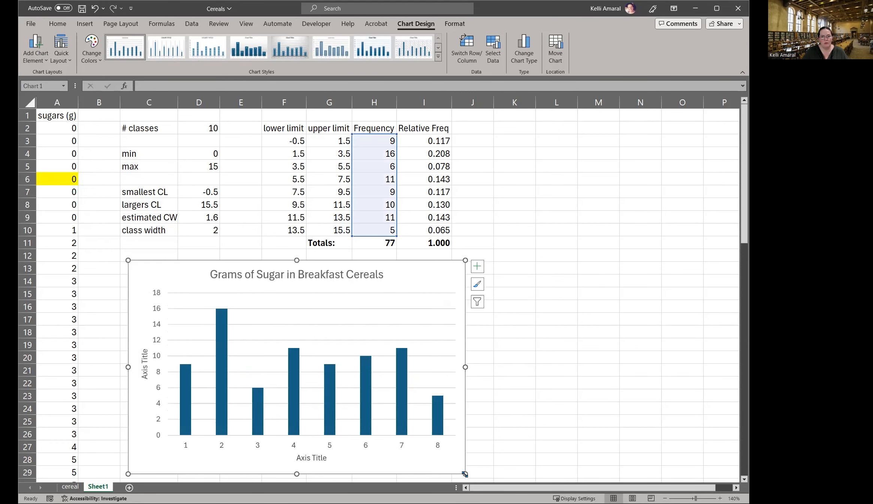
# Set the vertical axis title to "Frequency" and delete the horizontal axis title.
pyautogui.click(144, 363)
pyautogui.write('Frequency')
pyautogui.press('Return')
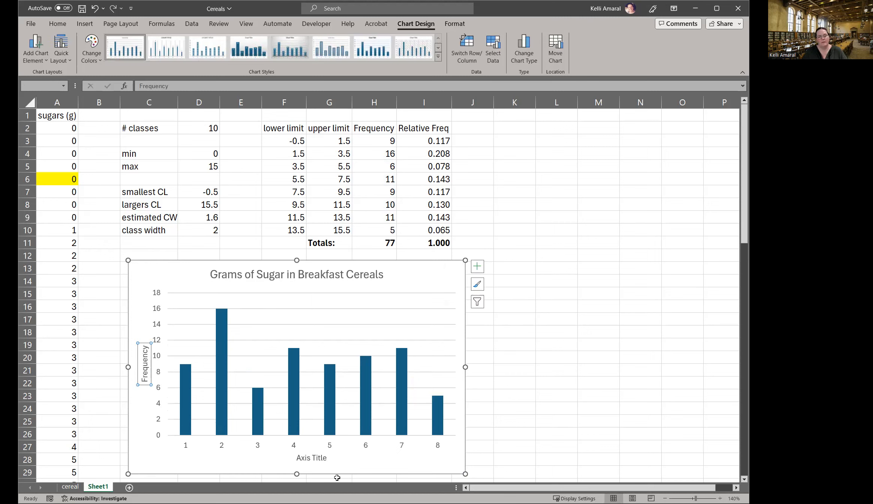
pyautogui.click(315, 458)
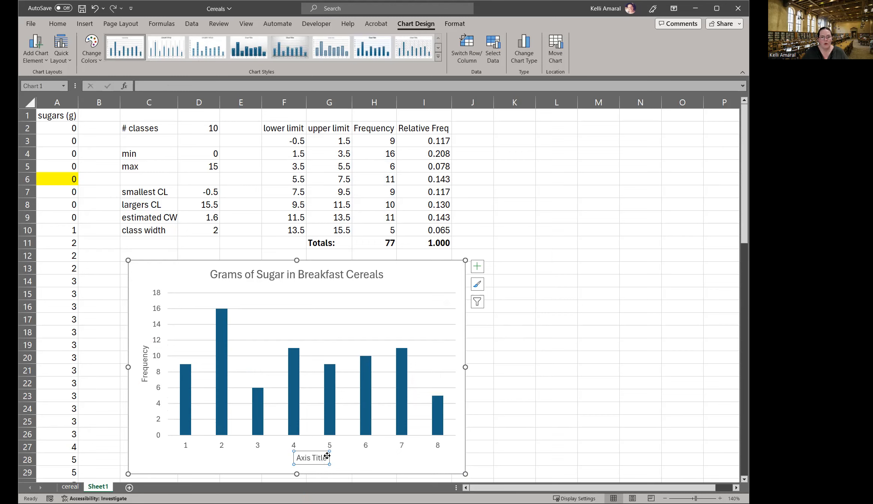
pyautogui.press('Delete')
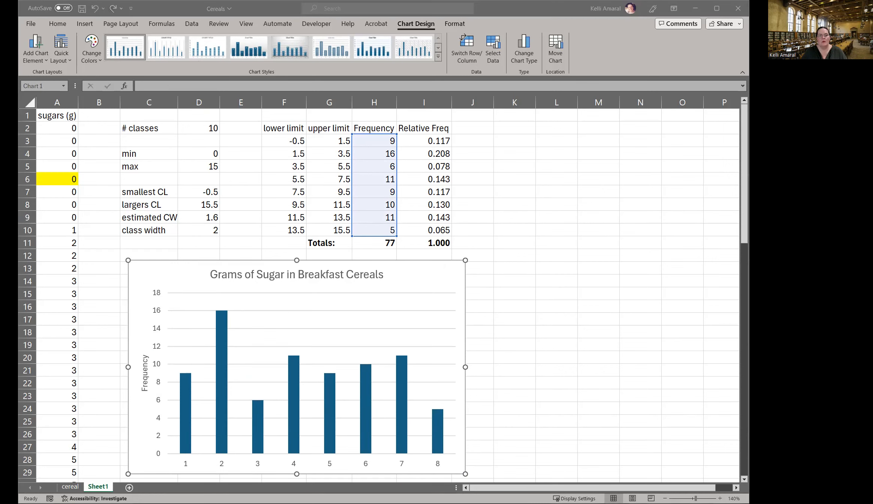
# Set the gap width of the chart's frequency columns to 0% so the bars touch.
pyautogui.click(300, 467)
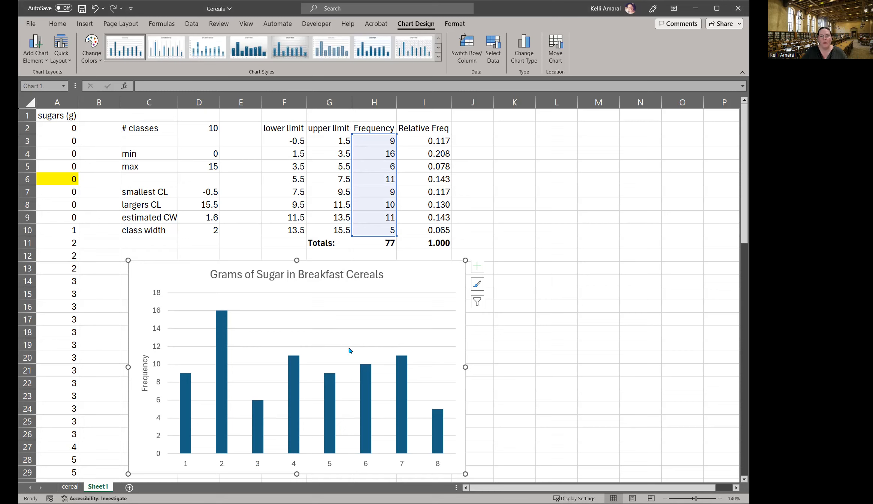
pyautogui.moveTo(365, 387)
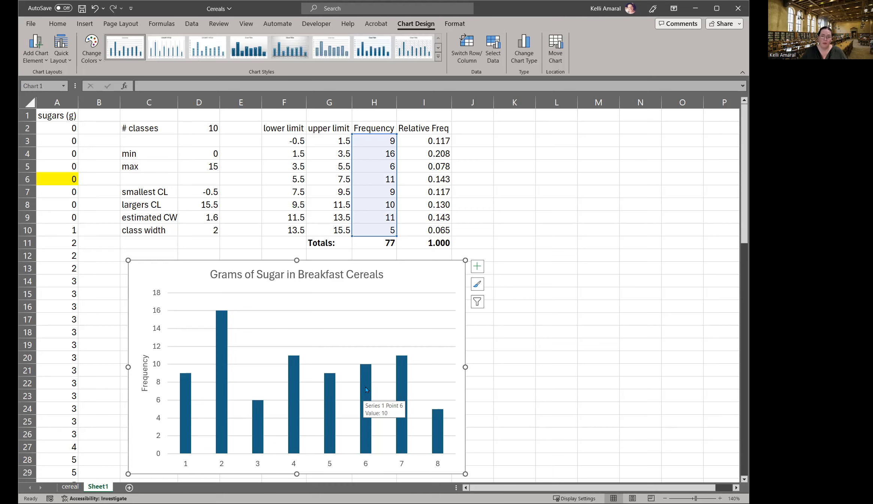
pyautogui.click(366, 387)
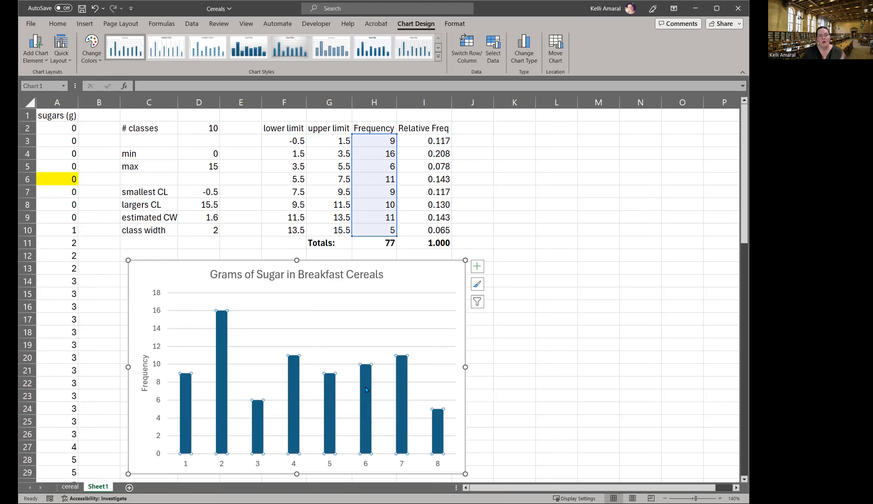
pyautogui.click(401, 353)
pyautogui.click(400, 357)
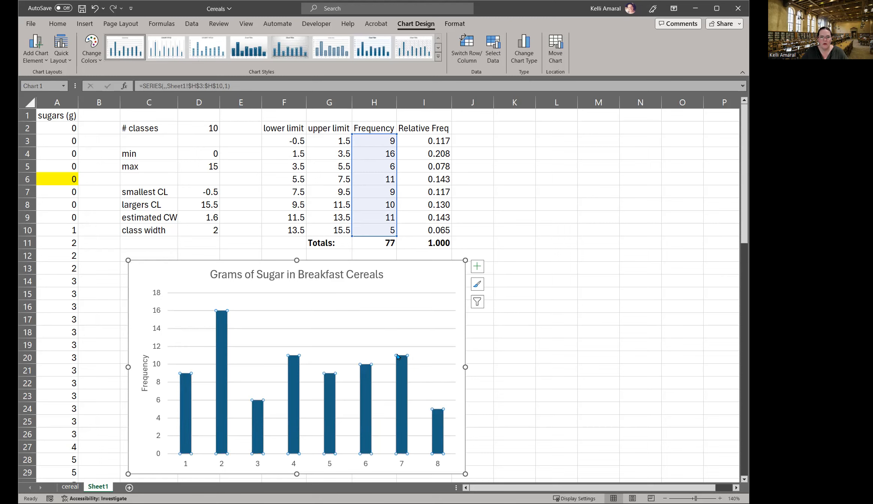
pyautogui.click(369, 383)
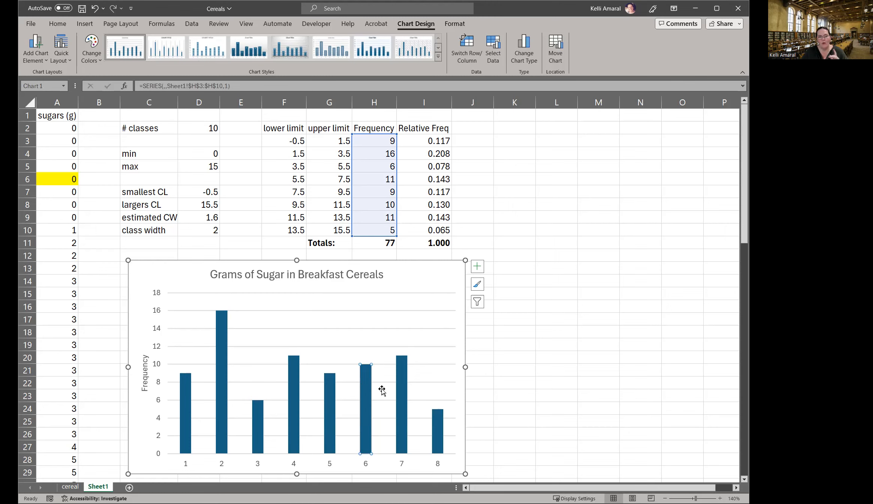
pyautogui.doubleClick(365, 389)
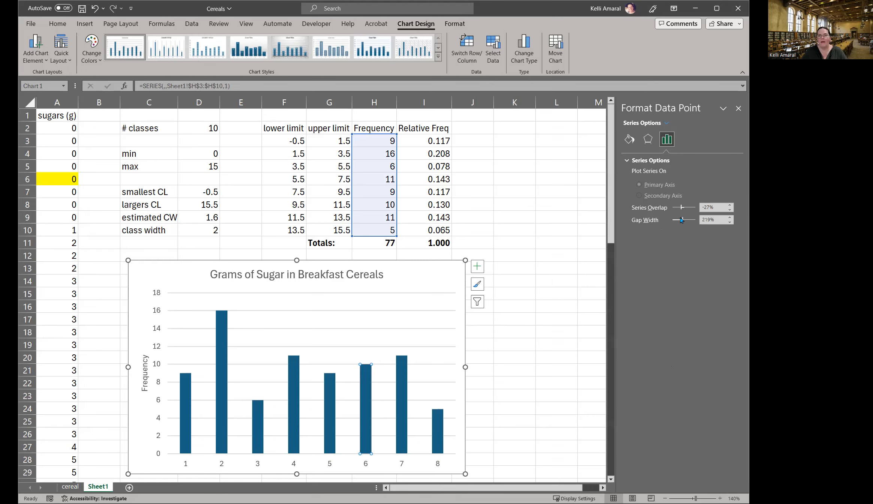
pyautogui.moveTo(682, 220); pyautogui.dragTo(672, 221)
pyautogui.click(540, 367)
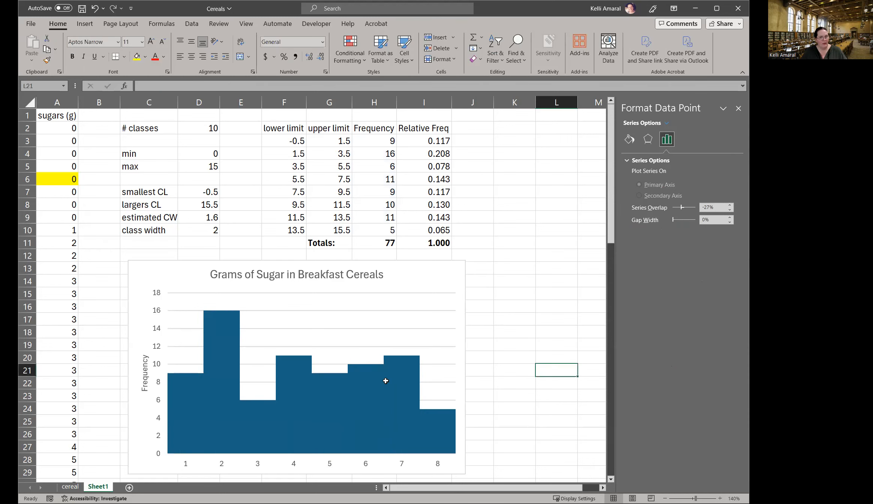
# Increase the gap width of the histogram bars to 2%.
pyautogui.click(348, 394)
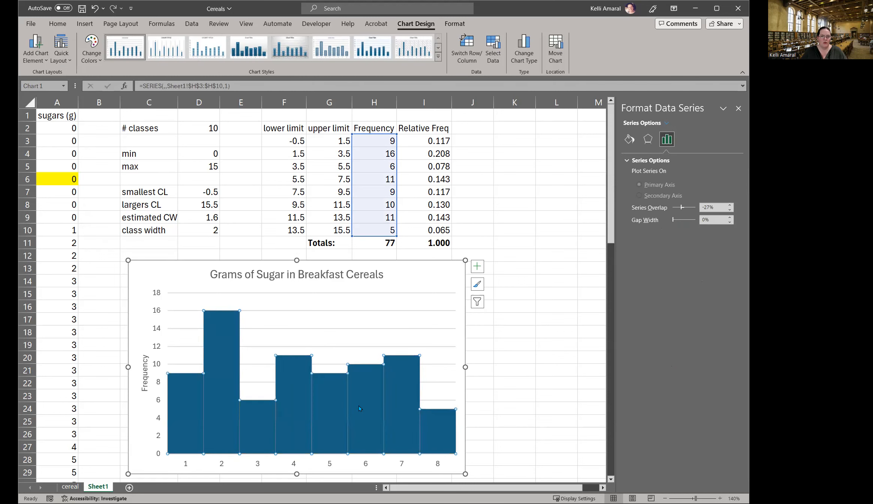
pyautogui.moveTo(451, 431)
pyautogui.moveTo(411, 428)
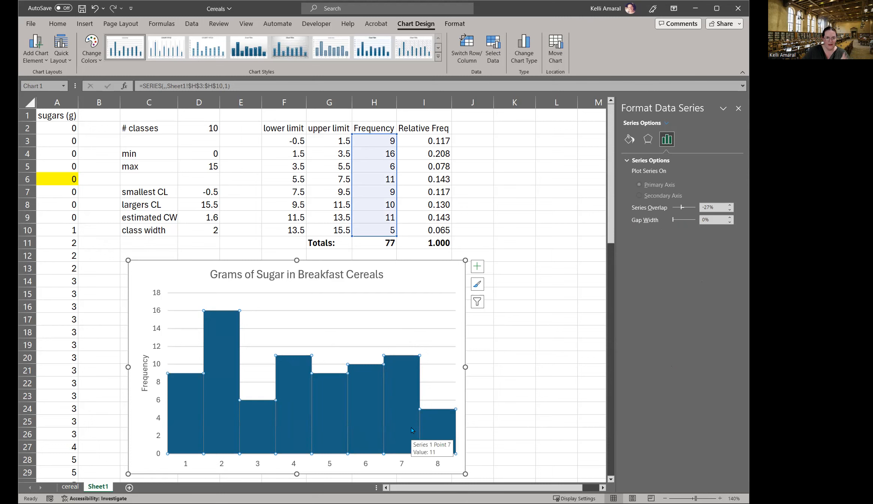
pyautogui.click(524, 201)
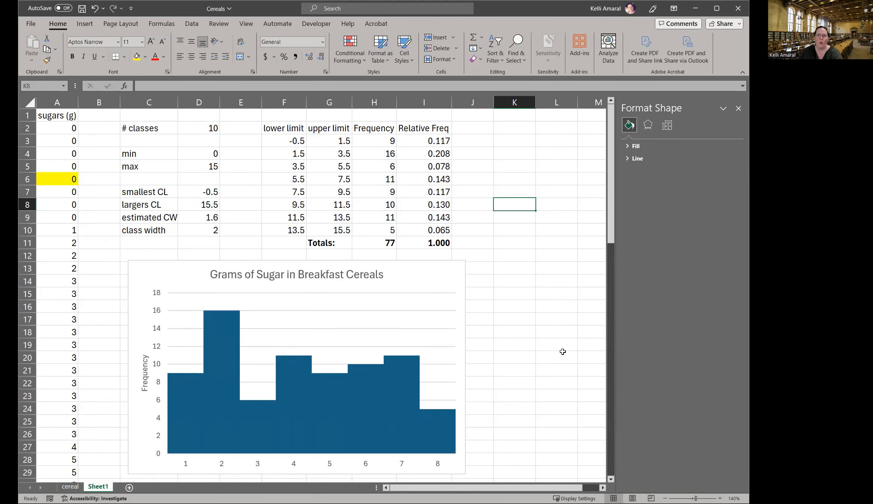
pyautogui.click(383, 405)
pyautogui.click(730, 221)
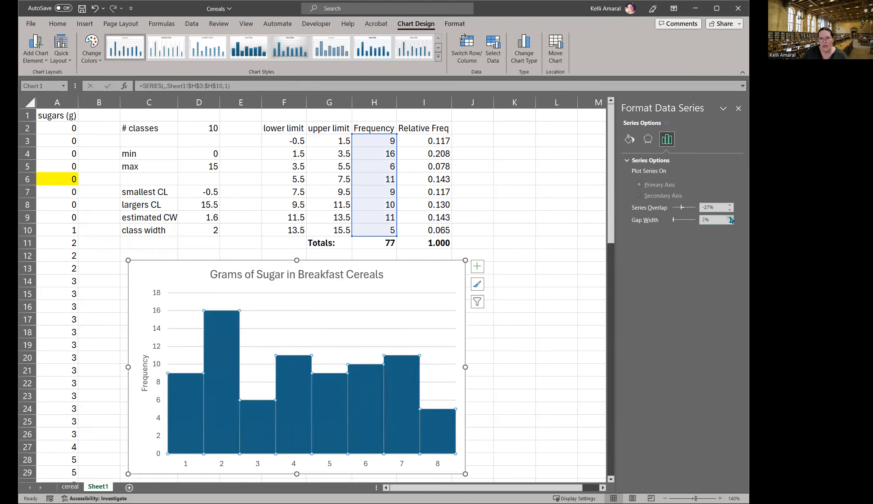
pyautogui.click(561, 355)
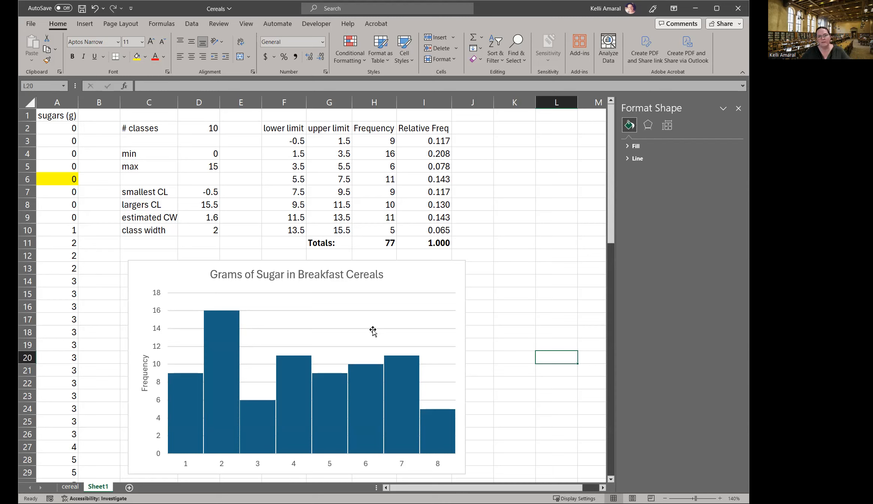
# Preview the available chart styles on the histogram without applying one.
pyautogui.click(359, 331)
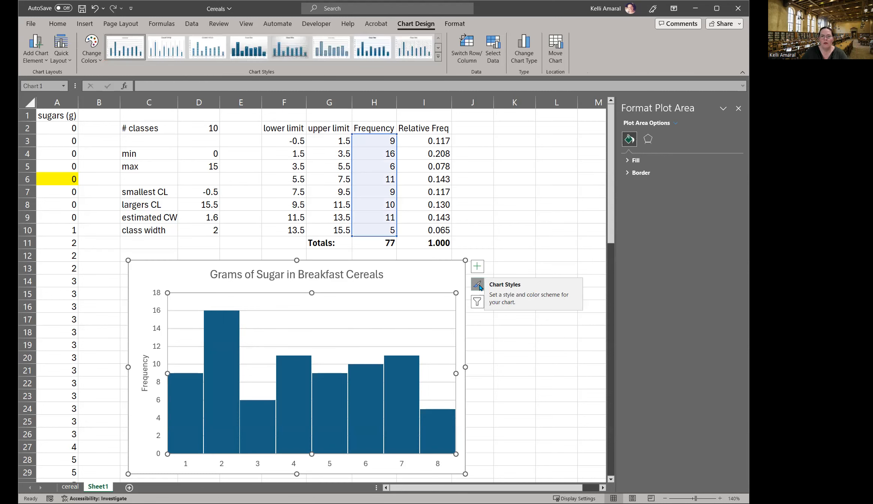
pyautogui.click(478, 285)
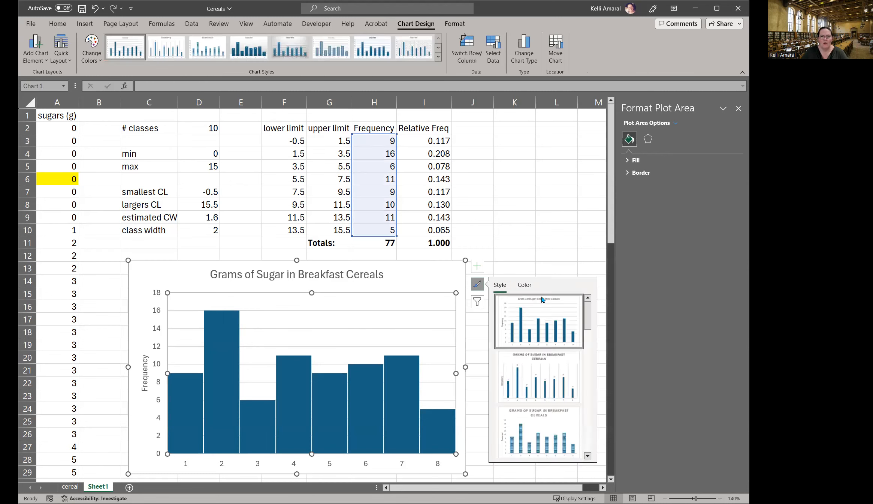
pyautogui.scroll(-3, 558, 352)
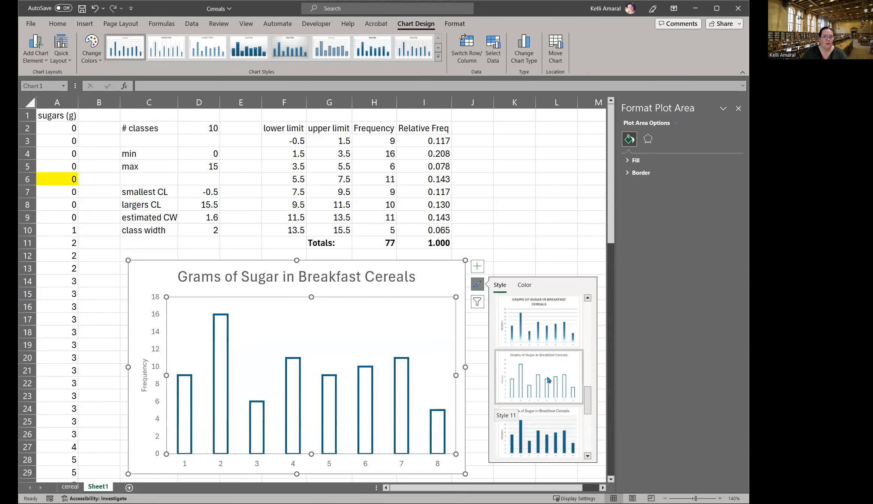
pyautogui.scroll(-2, 548, 379)
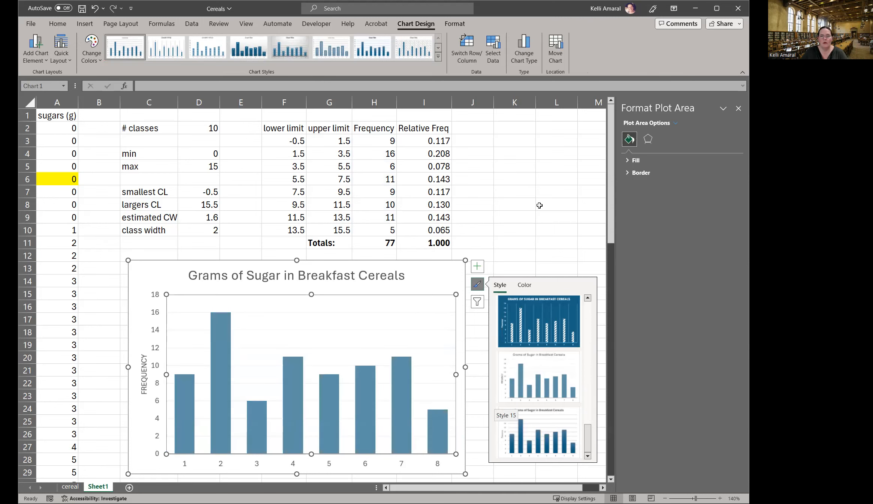
pyautogui.click(532, 214)
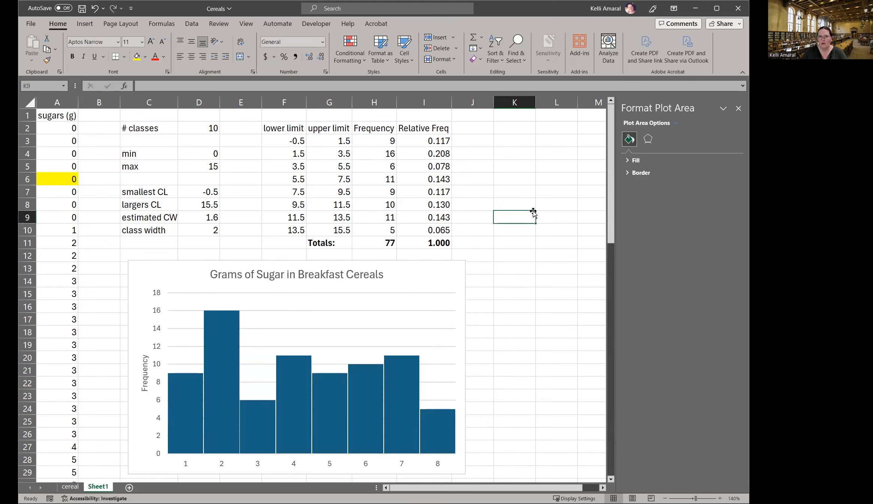
# Try data labels on the histogram bars and turn them off again.
pyautogui.click(444, 279)
pyautogui.click(477, 268)
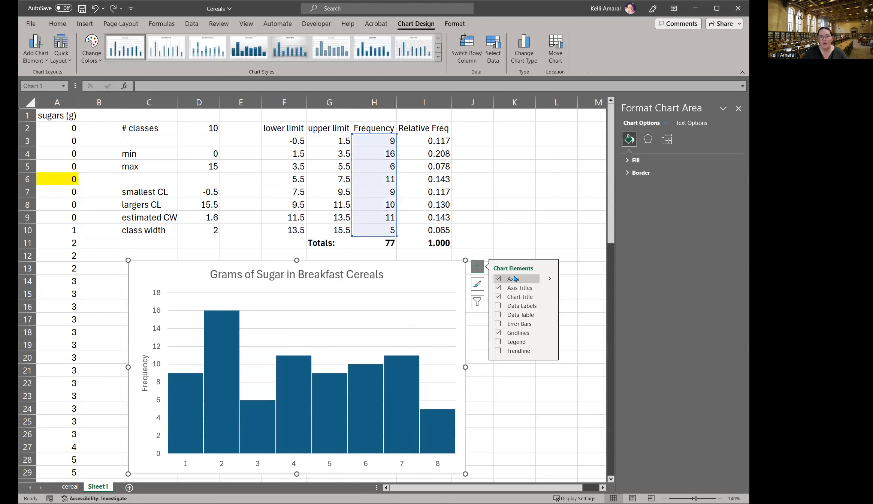
pyautogui.click(498, 306)
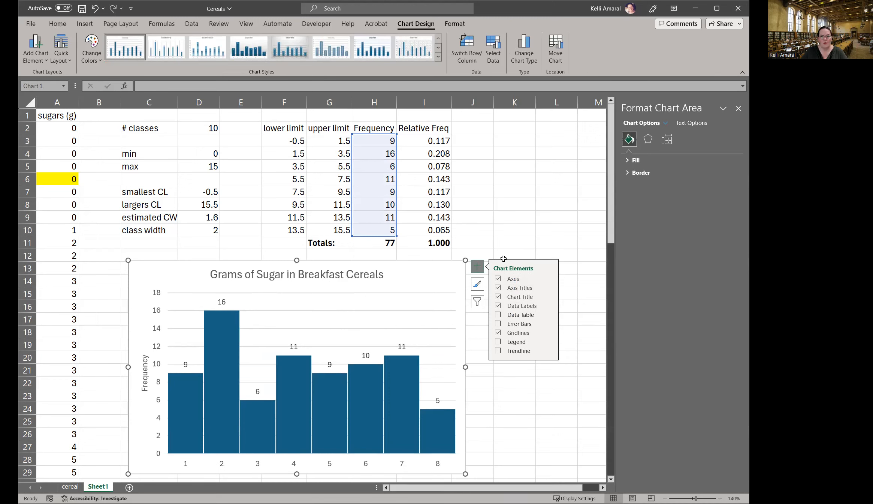
pyautogui.click(498, 305)
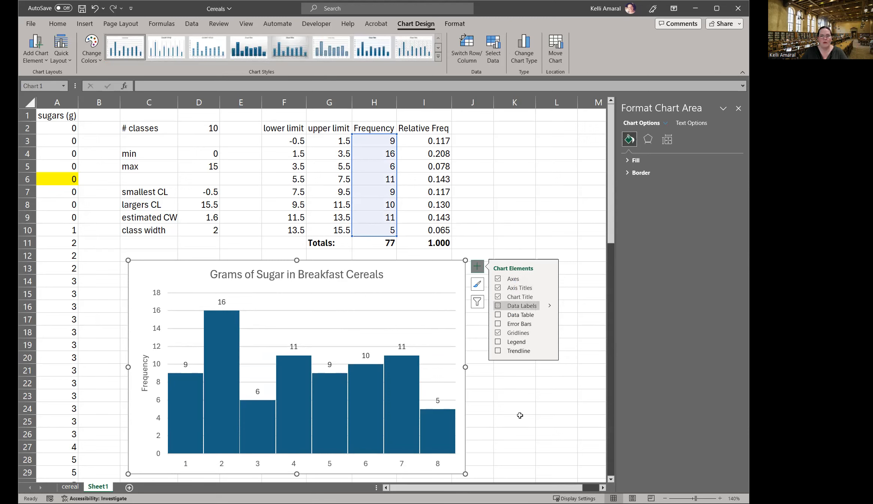
pyautogui.click(523, 423)
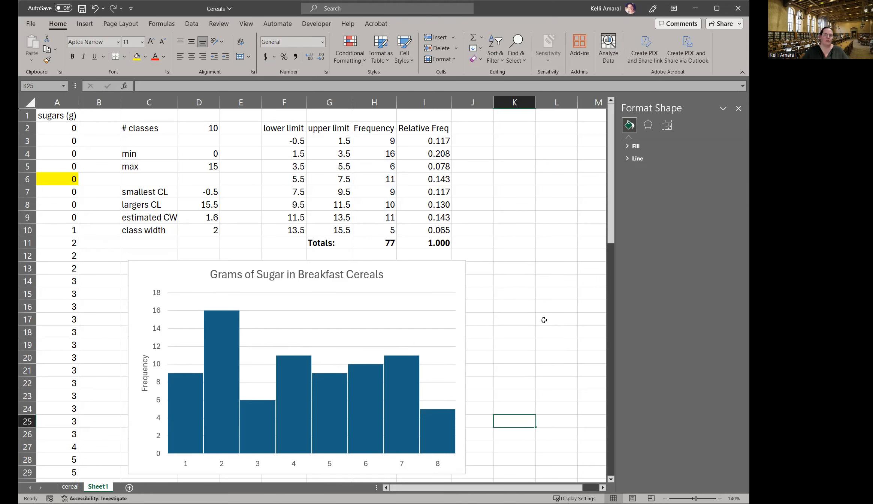
# Try rotating the horizontal axis labels by 270° and return their text direction to horizontal.
pyautogui.click(330, 464)
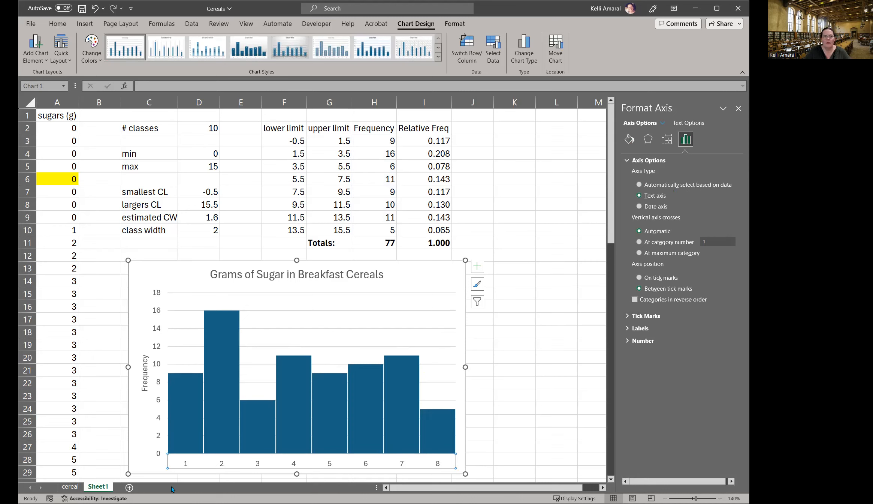
pyautogui.click(184, 462)
pyautogui.click(185, 463)
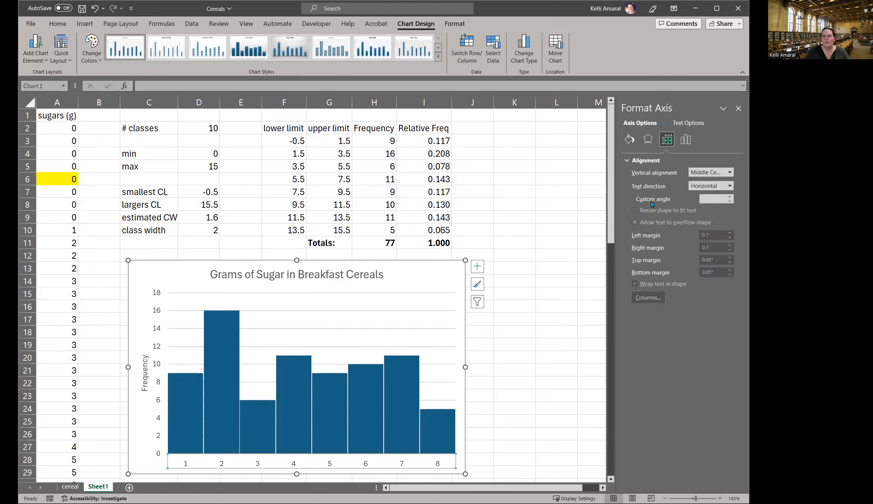
pyautogui.click(731, 187)
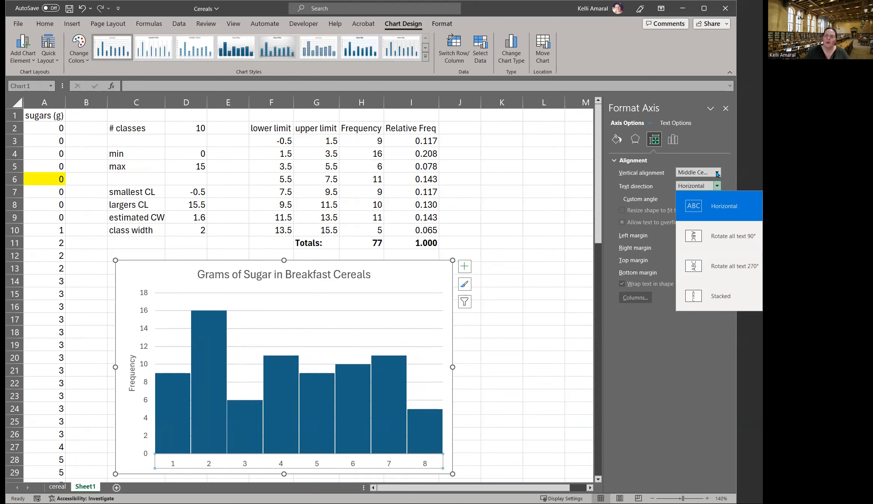
pyautogui.click(717, 173)
pyautogui.click(720, 174)
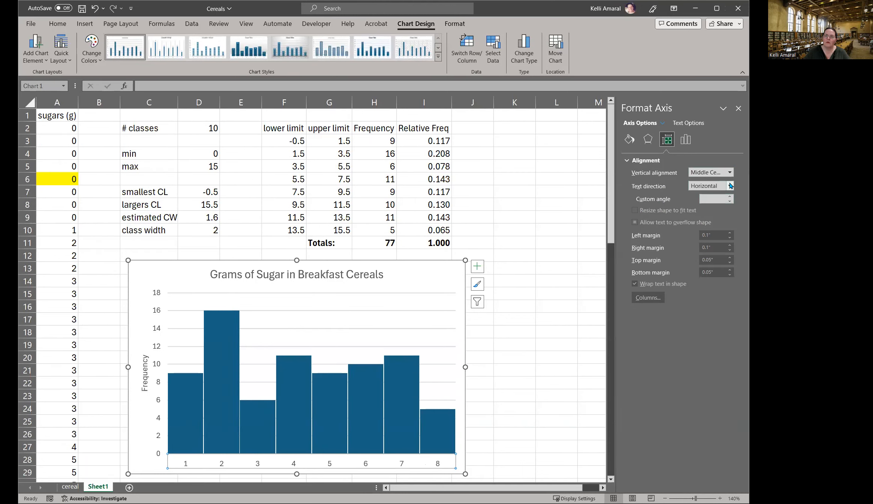
pyautogui.click(731, 185)
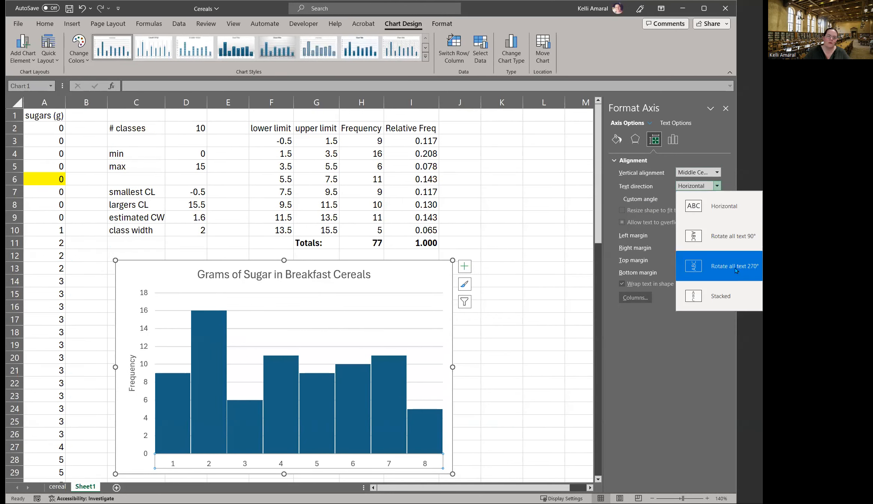
pyautogui.click(746, 267)
pyautogui.scroll(-2, 362, 367)
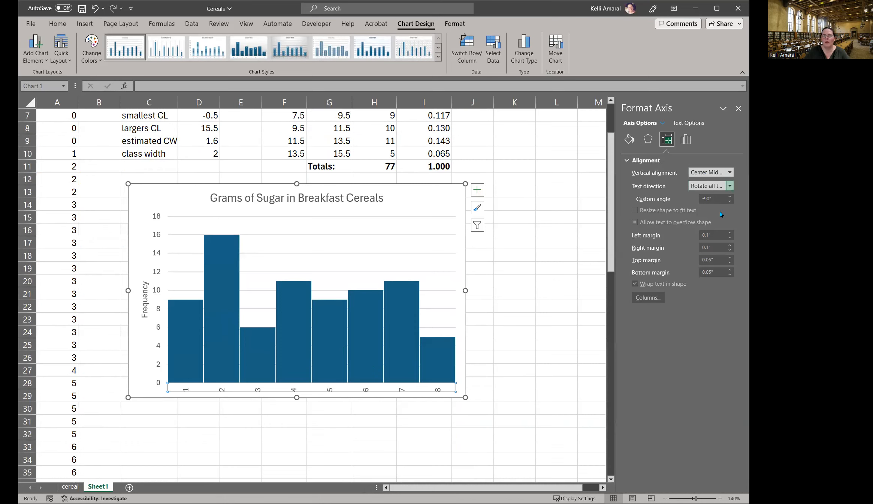
pyautogui.click(708, 211)
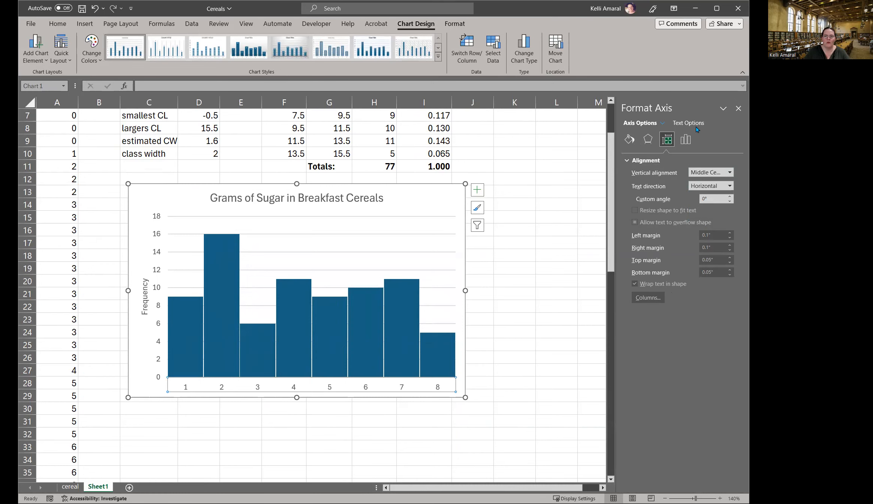
# Show the horizontal axis option groups and close the axis formatting settings.
pyautogui.click(686, 141)
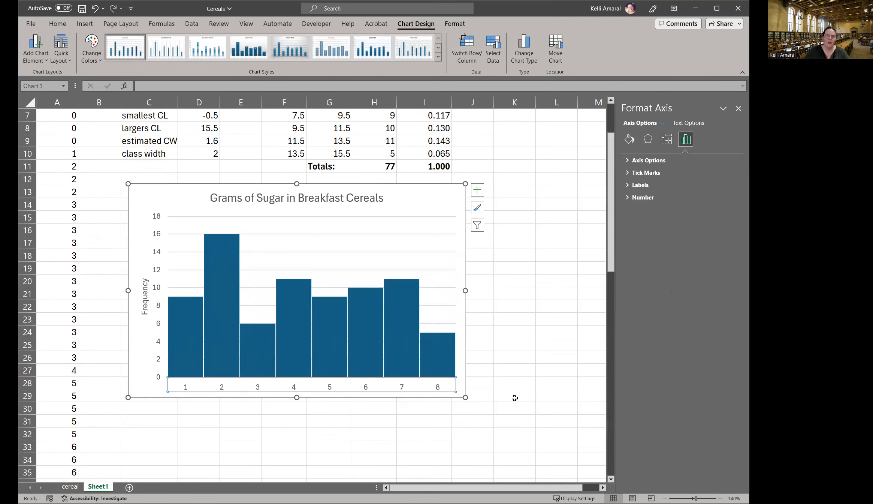
pyautogui.scroll(2, 564, 339)
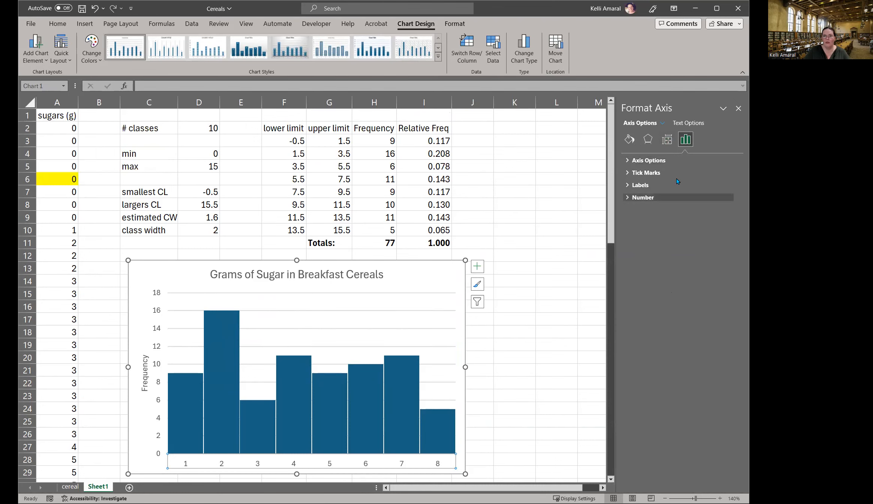
pyautogui.click(738, 108)
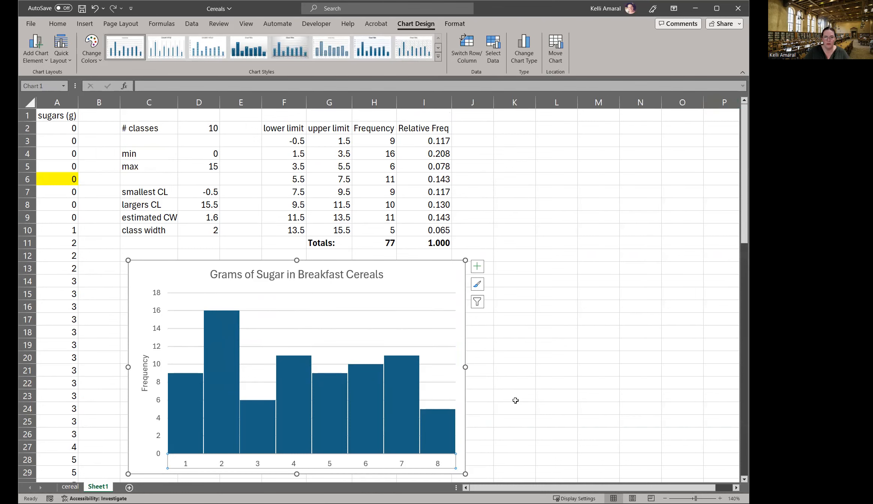
# Copy the Frequency column with its heading from H2:H10 to N2 and widen column N to fit.
pyautogui.scroll(-1, 389, 424)
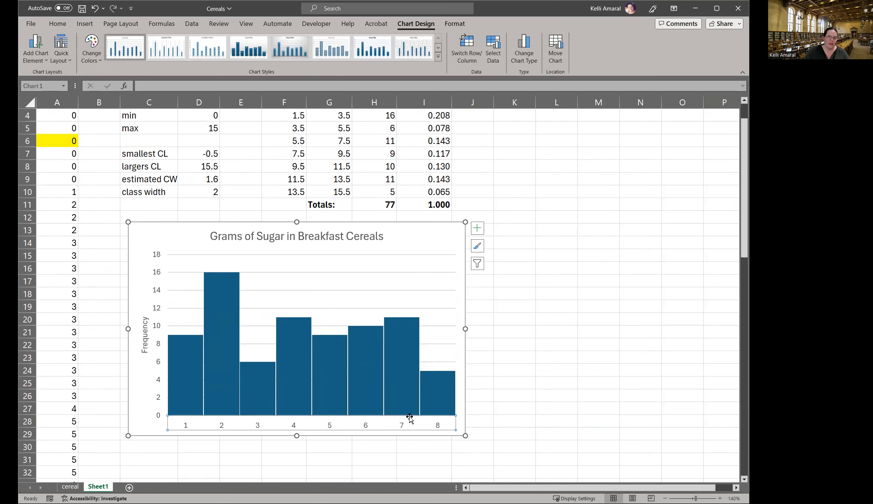
pyautogui.scroll(1, 648, 384)
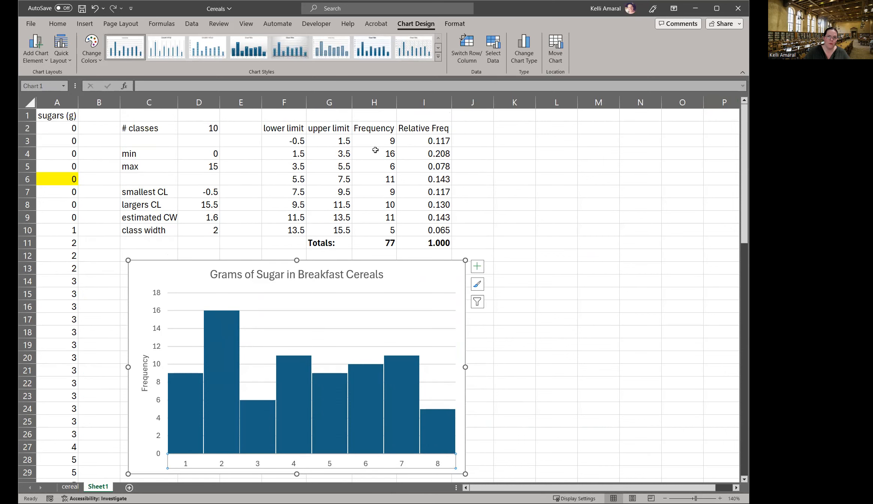
pyautogui.moveTo(380, 129); pyautogui.dragTo(391, 226)
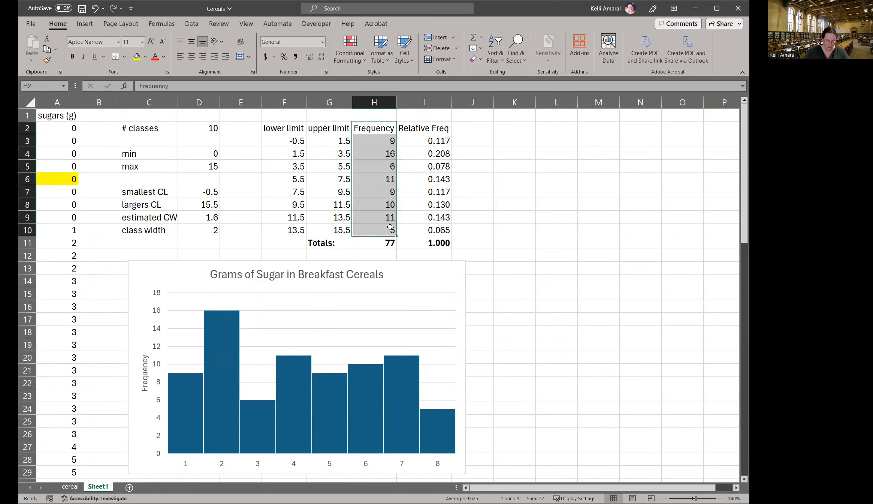
pyautogui.hotkey('ctrl', 'c')
pyautogui.click(646, 129)
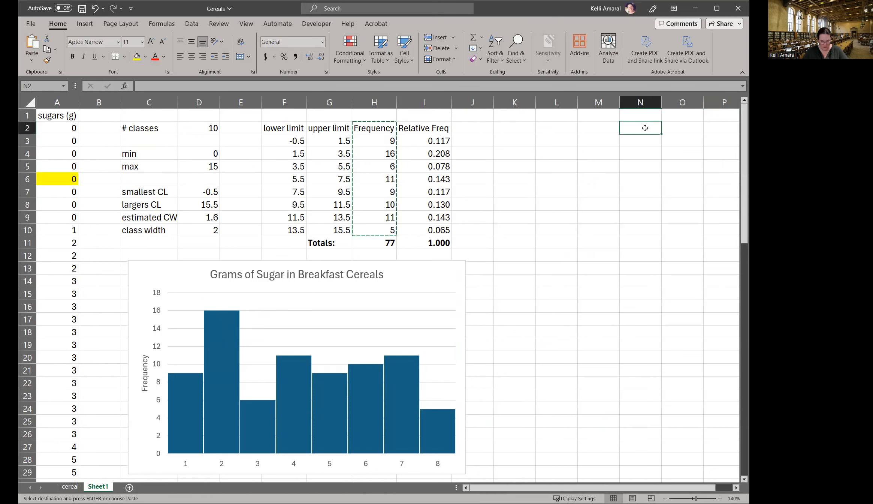
pyautogui.hotkey('ctrl', 'v')
pyautogui.doubleClick(661, 103)
# Add the heading Classes in cell M2, beside the copied Frequency column.
pyautogui.click(604, 127)
pyautogui.write('Classes')
pyautogui.press('Return')
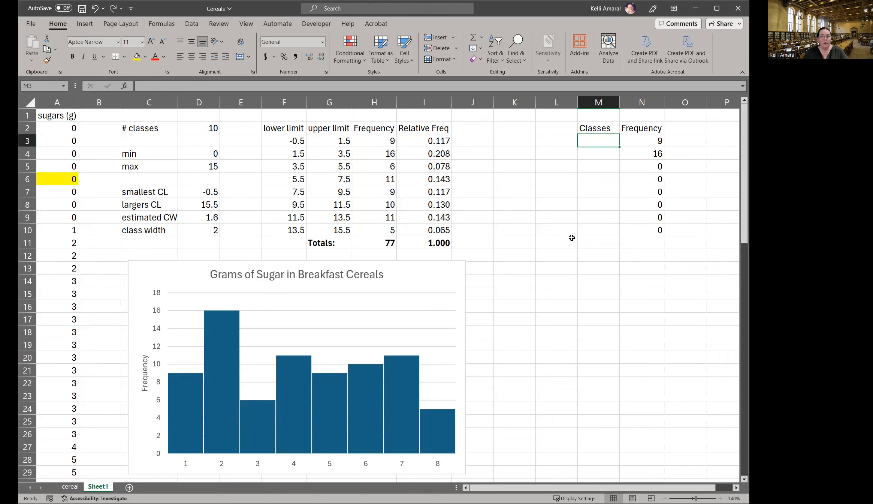
# Enter the first class range, -0.5-1.5, in cell M3 under the Classes heading.
pyautogui.moveTo(295, 142); pyautogui.dragTo(339, 141)
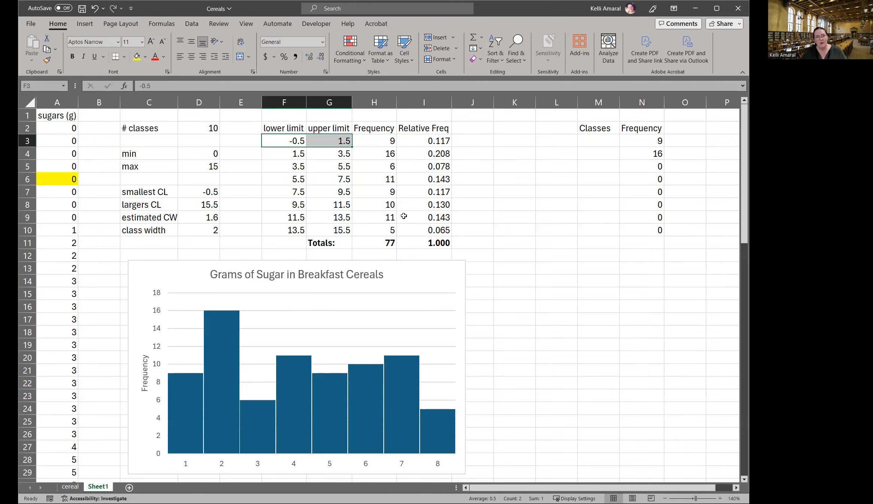
pyautogui.click(602, 138)
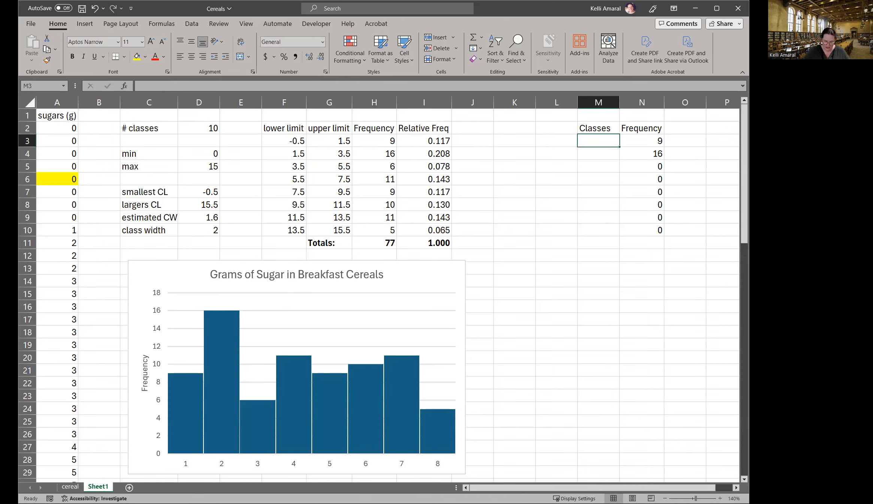
pyautogui.write('-0.5')
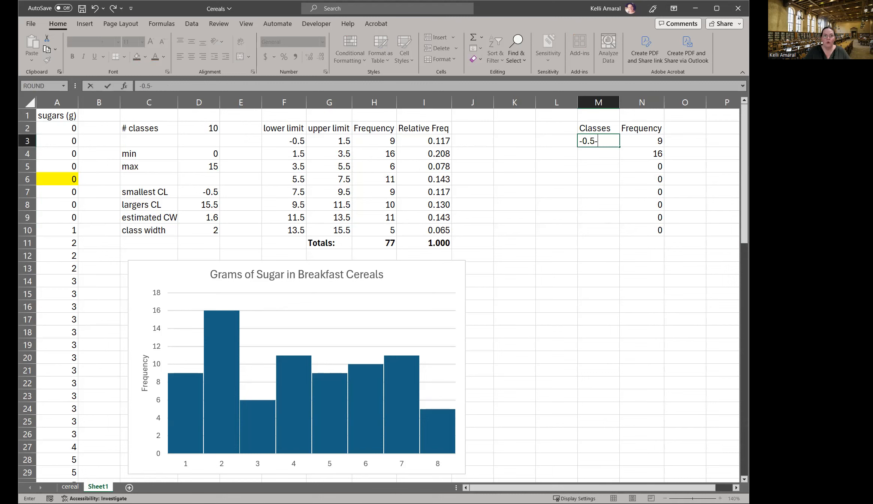
pyautogui.write('-1.5')
pyautogui.press('Return')
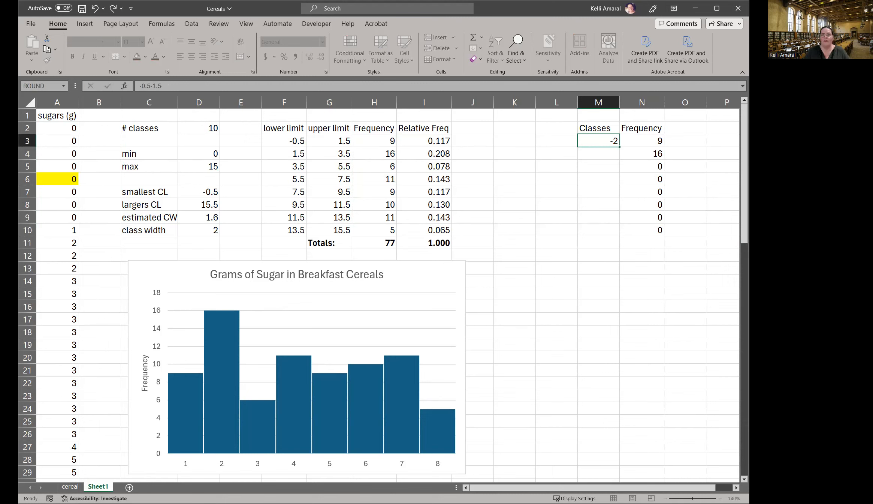
# Try to turn the M3 formula into a plain label by removing its leading equals sign.
pyautogui.press('Up')
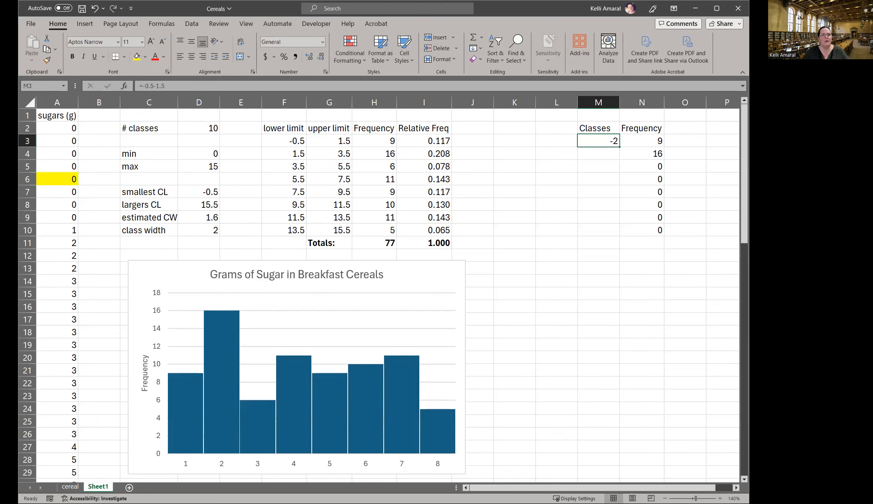
pyautogui.click(143, 86)
pyautogui.press('BackSpace')
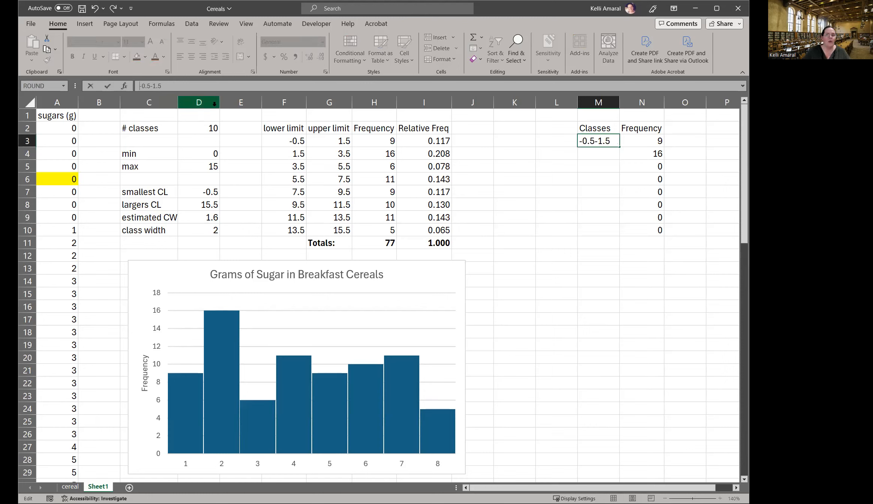
pyautogui.press('Return')
pyautogui.press('Up')
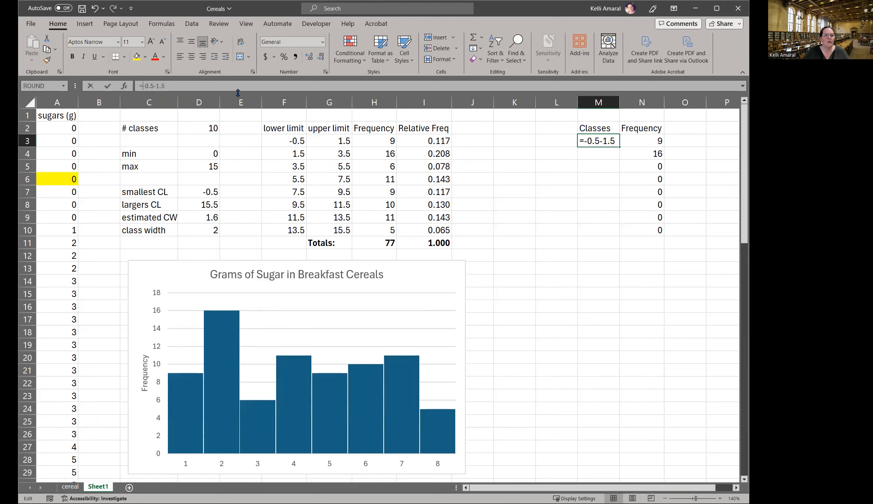
pyautogui.click(143, 86)
pyautogui.press('BackSpace')
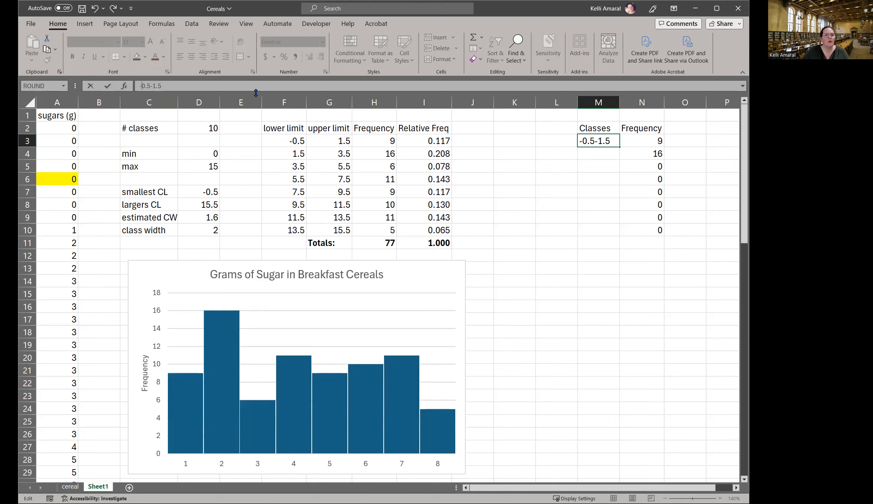
pyautogui.press('Return')
pyautogui.press('Up')
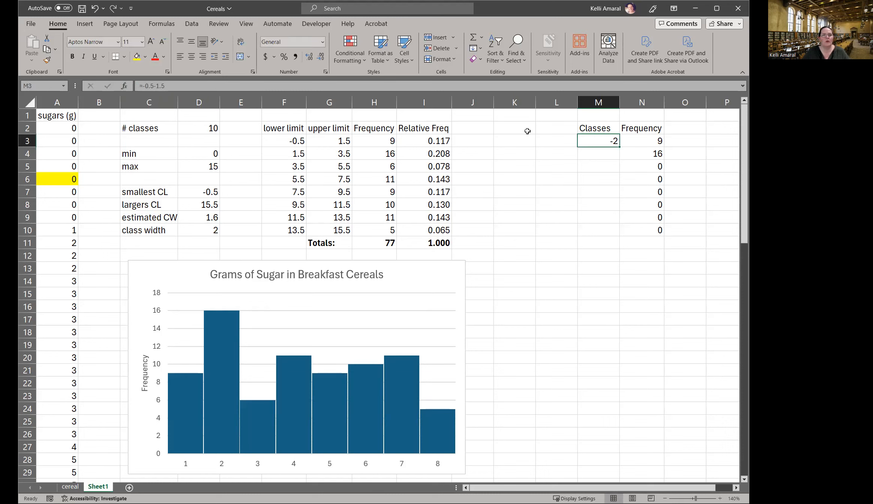
# Format cell M3 as Text and remove the leading equals sign so the entry reads -0.5-1.5.
pyautogui.click(322, 42)
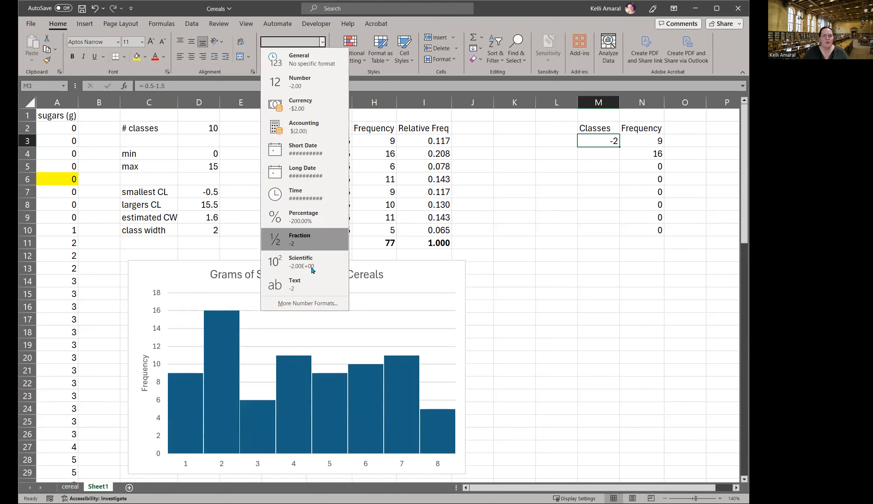
pyautogui.click(310, 287)
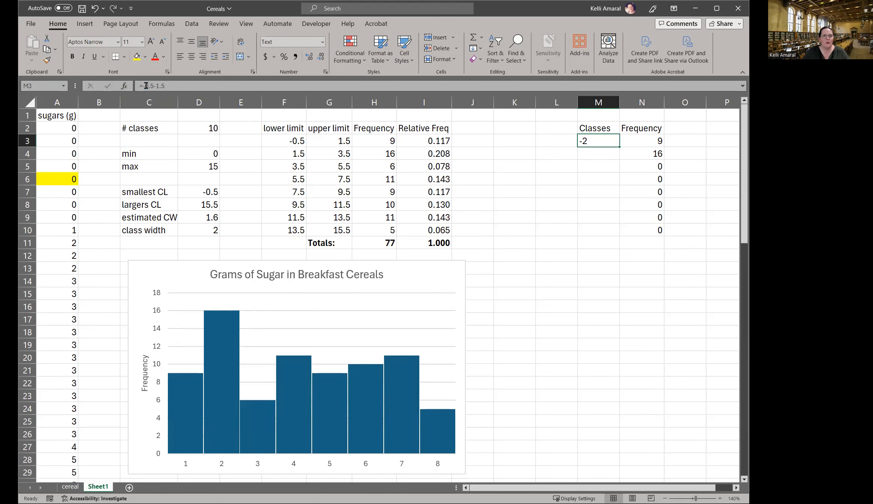
pyautogui.press('BackSpace')
pyautogui.press('Return')
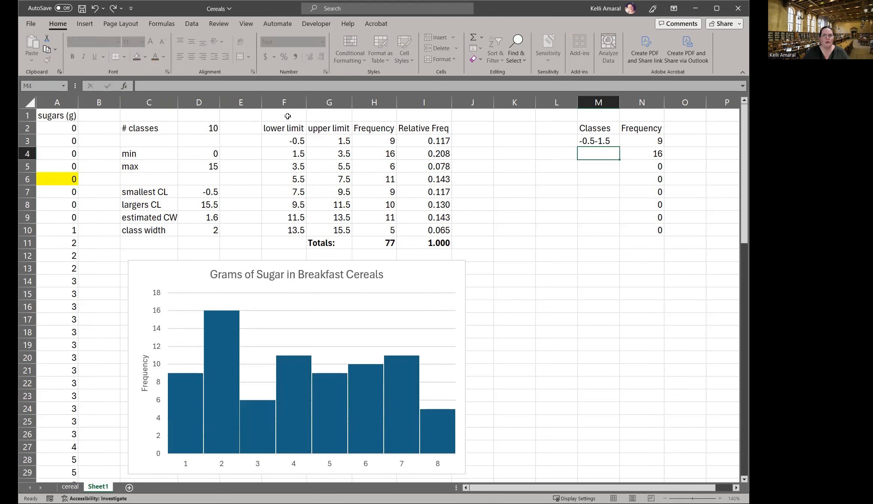
# Center the contents of the class cells M3:M10.
pyautogui.click(599, 143)
pyautogui.moveTo(600, 141); pyautogui.dragTo(605, 229)
pyautogui.click(191, 56)
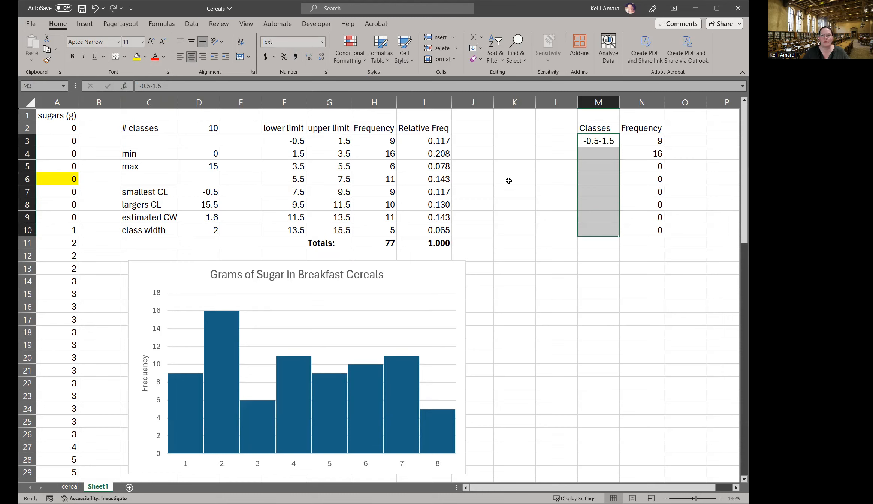
# Enter the class ranges 1.5-3.5 in cell M4 and 3.5-5.5 in cell M5.
pyautogui.click(596, 161)
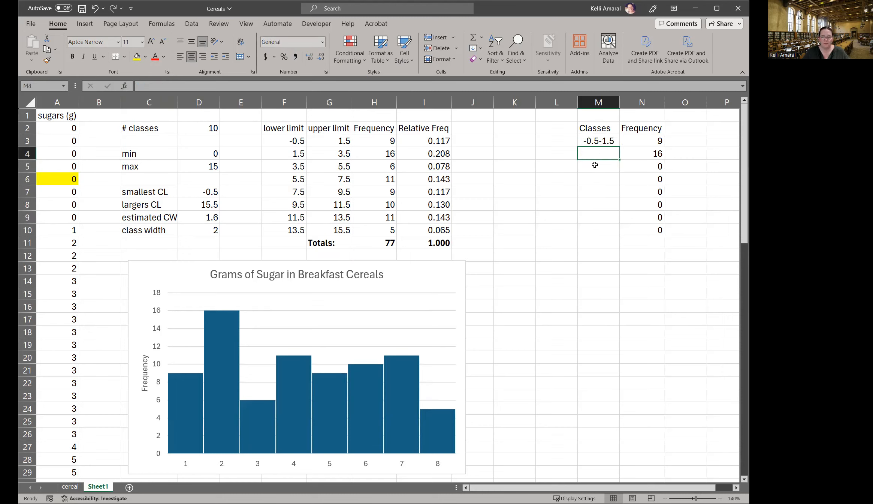
pyautogui.click(609, 140)
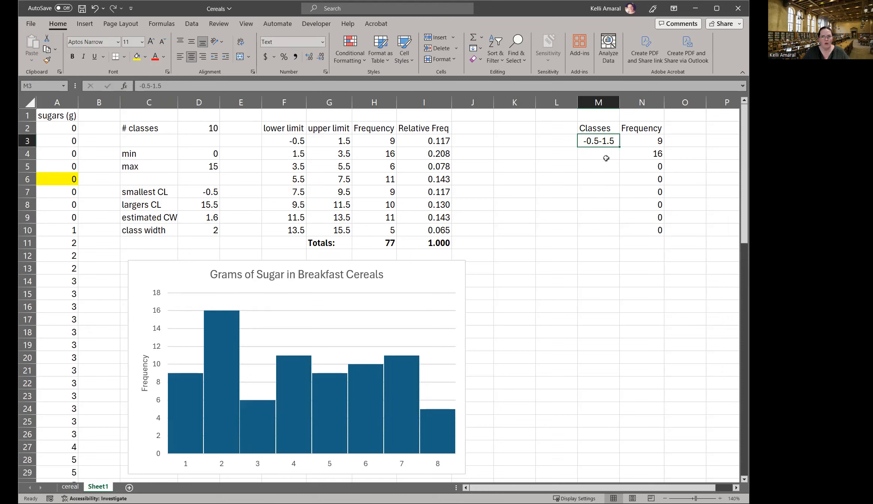
pyautogui.click(606, 158)
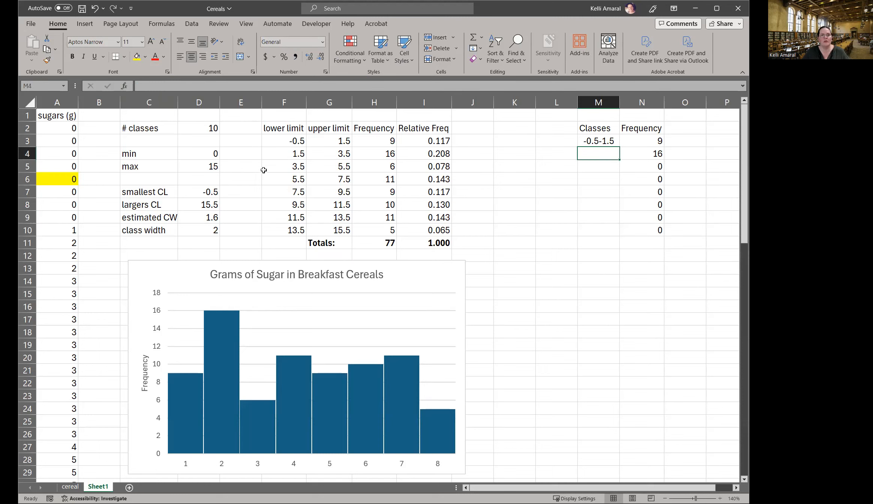
pyautogui.write('1.5')
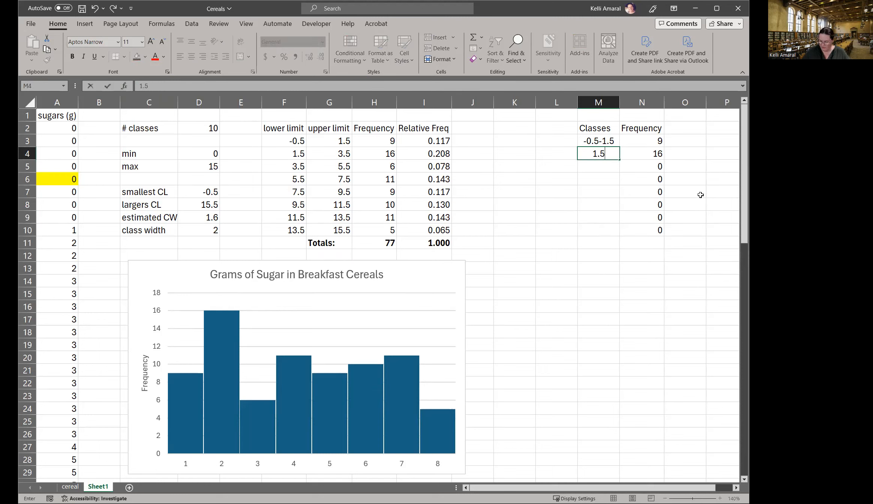
pyautogui.write('-3.5')
pyautogui.press('Return')
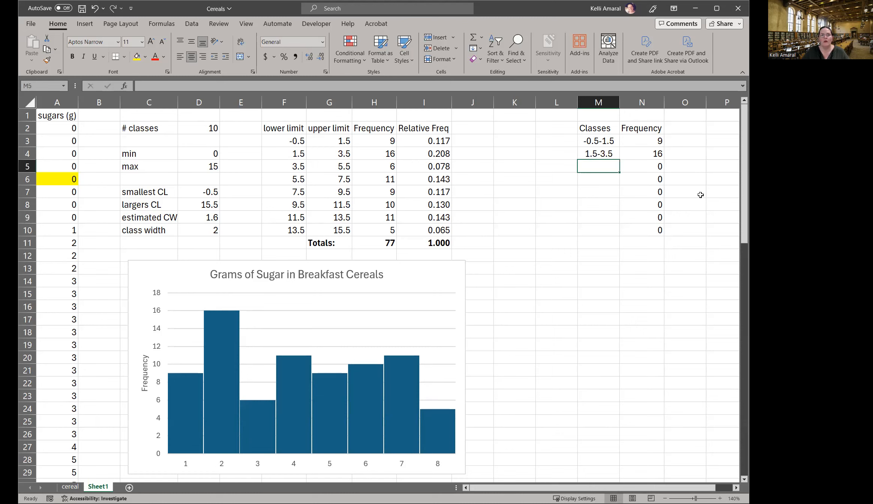
pyautogui.write('3.5-5.5')
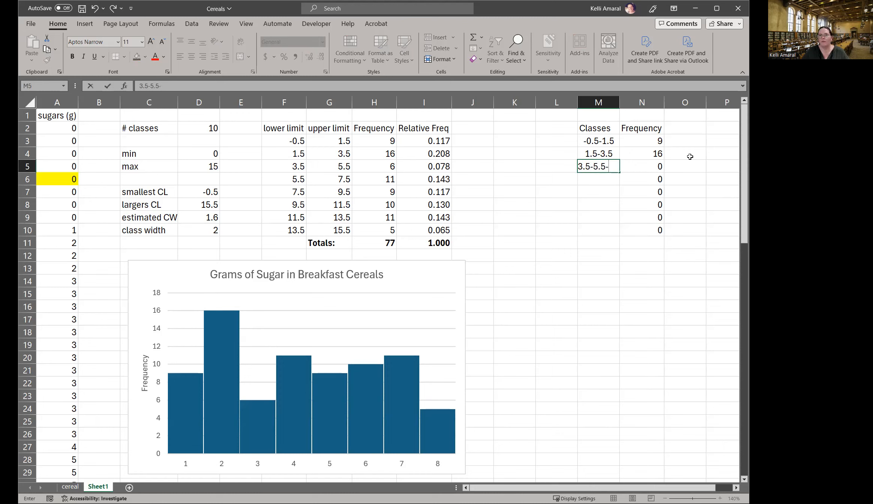
pyautogui.press('Return')
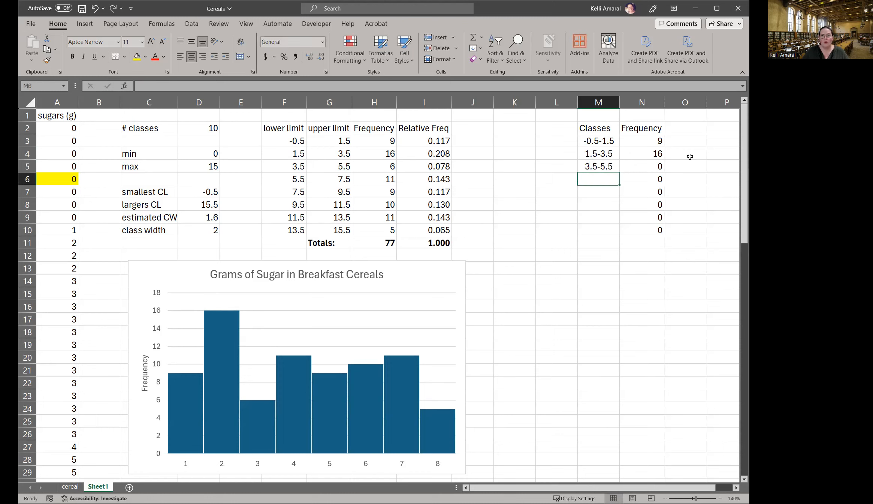
# Enter the class range 5.5-7.5 in cell M6, correcting the mistyped decimal point in its lower limit.
pyautogui.write('505')
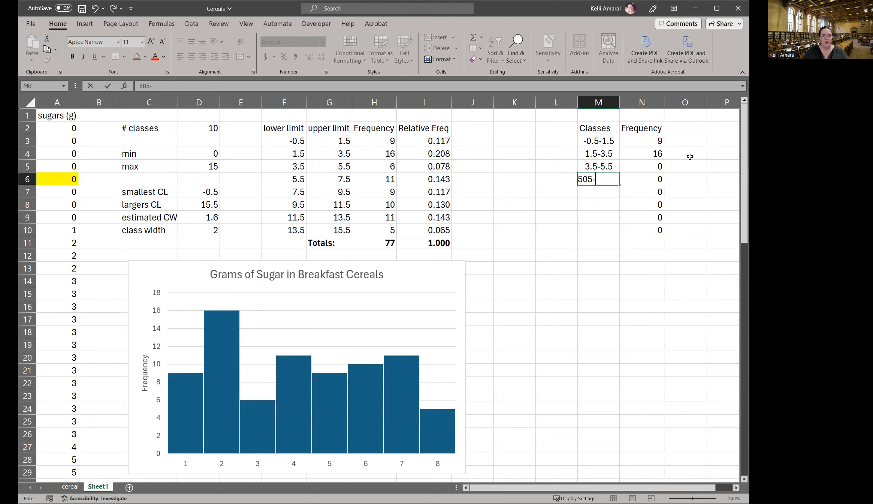
pyautogui.write('-7.5')
pyautogui.press('Left')
pyautogui.press('Left')
pyautogui.press('Right')
pyautogui.press('Right')
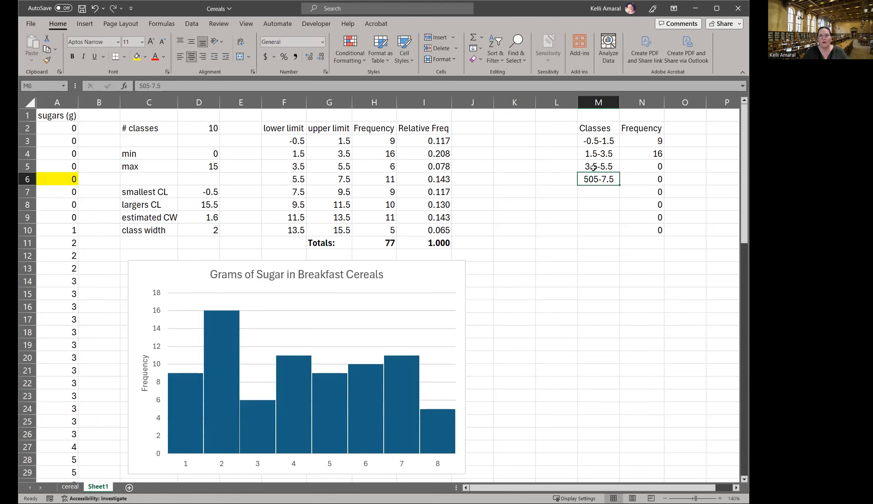
pyautogui.press('F2')
pyautogui.press('Left')
pyautogui.press('Left')
pyautogui.press('Left')
pyautogui.press('Left')
pyautogui.press('Left')
pyautogui.press('Left')
pyautogui.press('Delete')
pyautogui.write('.')
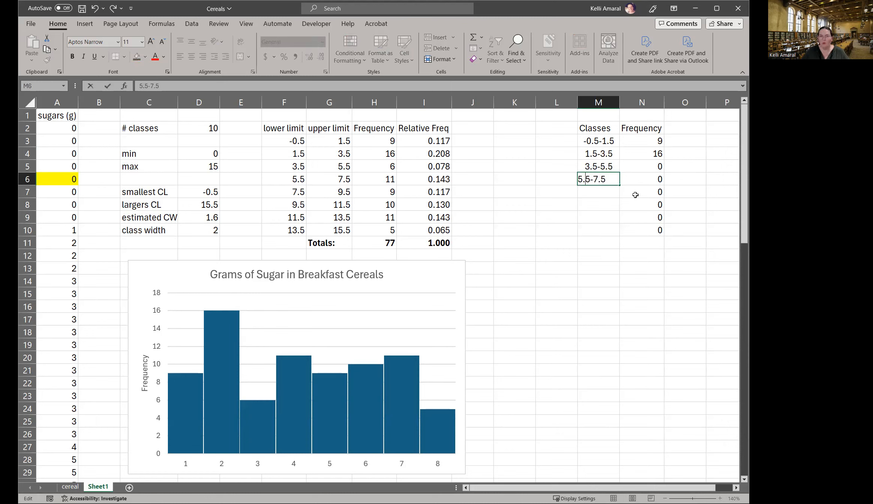
pyautogui.press('Return')
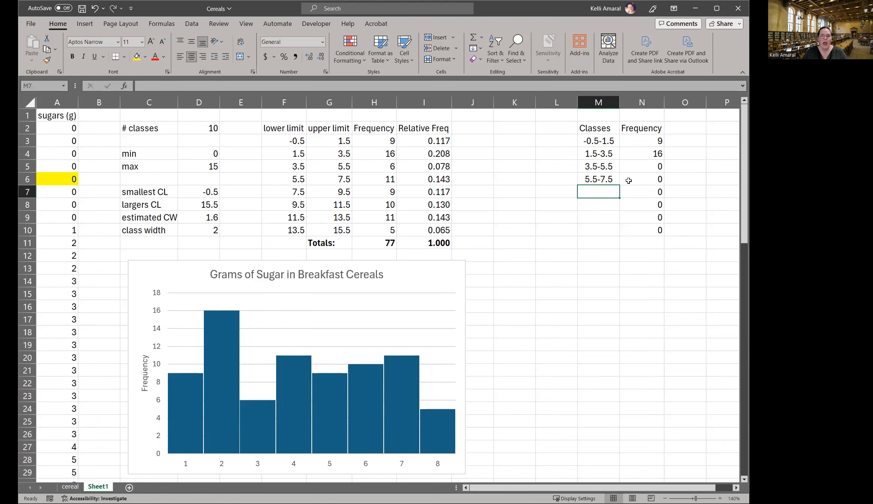
# Enter the class range 7.5-9.5 in cell M7, correcting the mistyped decimal point in its upper limit.
pyautogui.write('7.5')
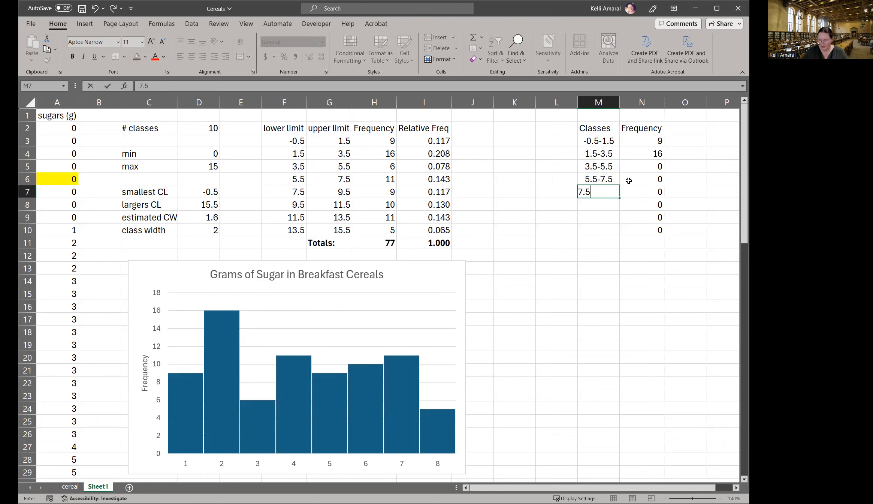
pyautogui.write('-905')
pyautogui.press('Return')
pyautogui.press('Up')
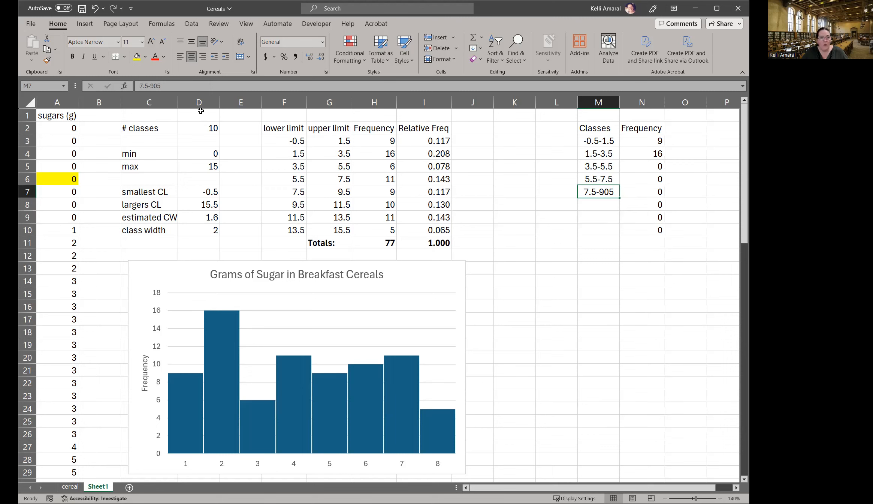
pyautogui.click(162, 85)
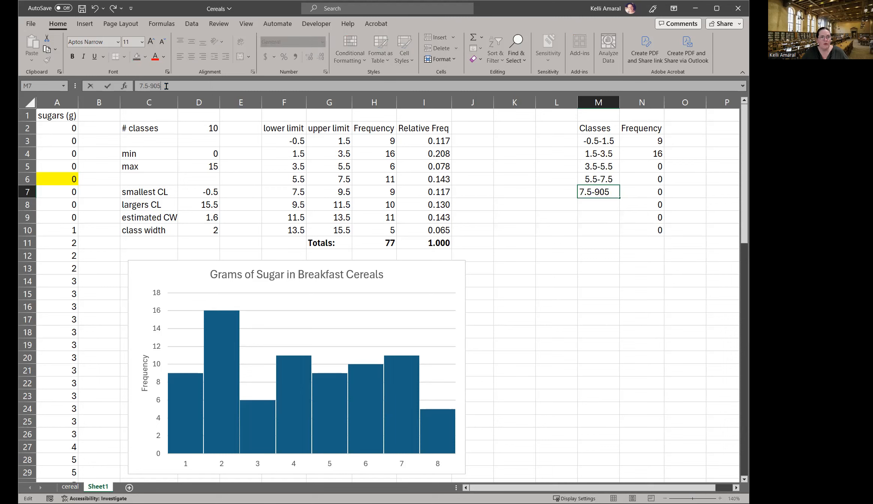
pyautogui.click(614, 189)
pyautogui.click(610, 255)
pyautogui.click(602, 192)
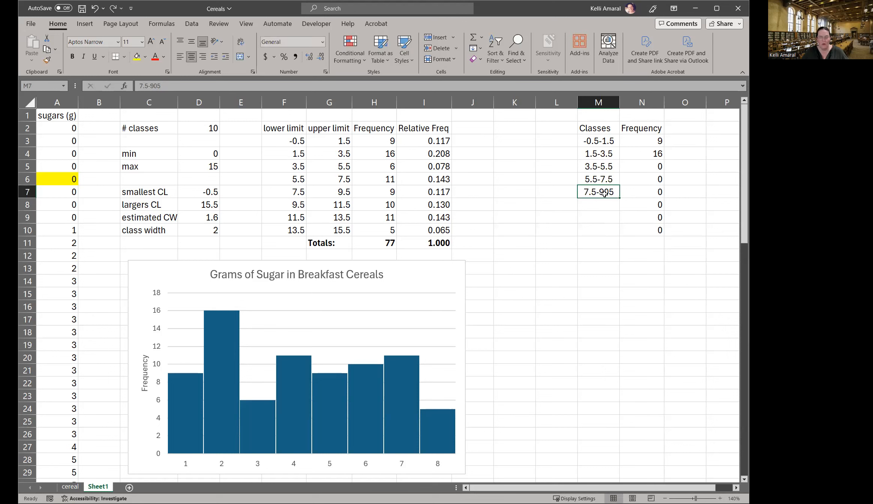
pyautogui.doubleClick(609, 193)
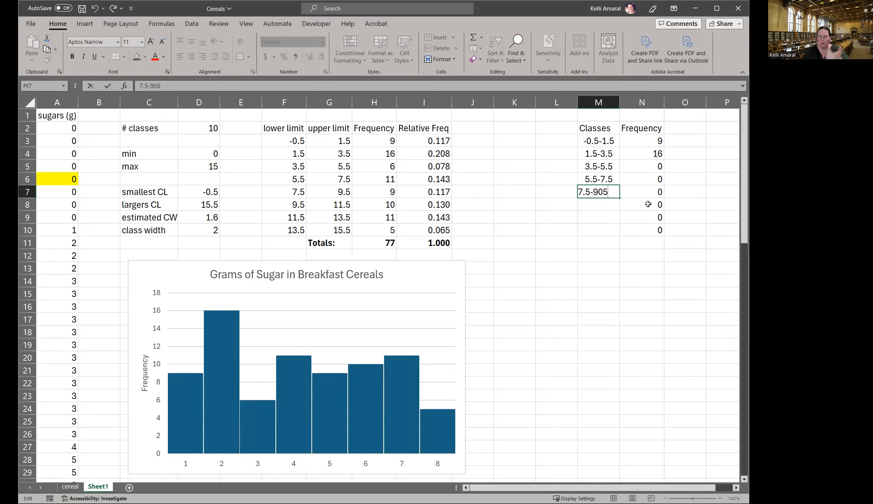
pyautogui.press('Left')
pyautogui.press('BackSpace')
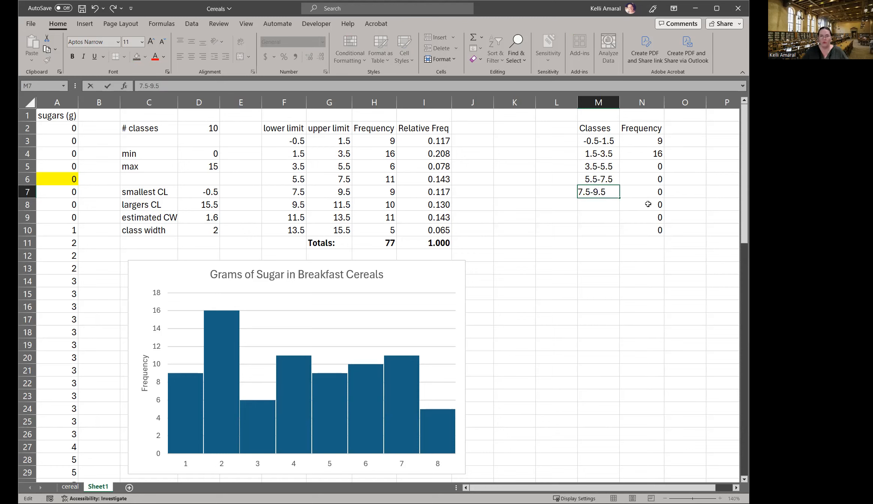
pyautogui.press('Return')
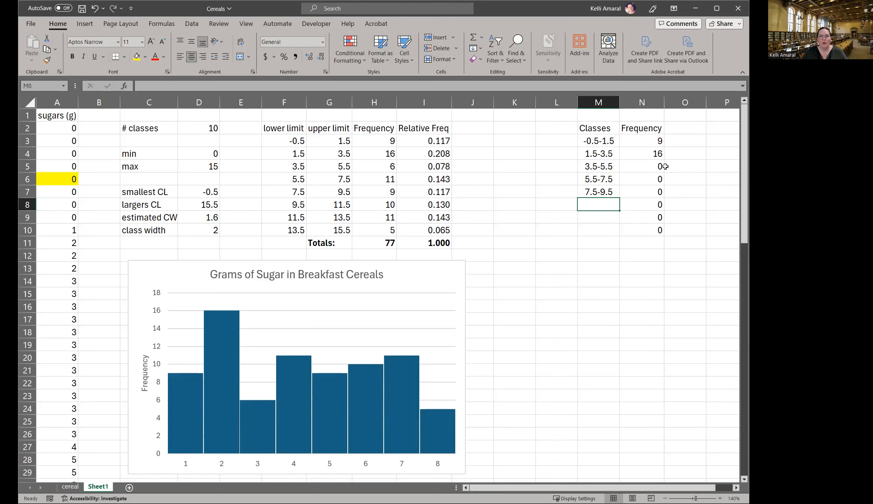
# Enter the class ranges 9.5-11.5, 11.5-13.5 and 13.5-15.5 in cells M8 to M10.
pyautogui.write('9')
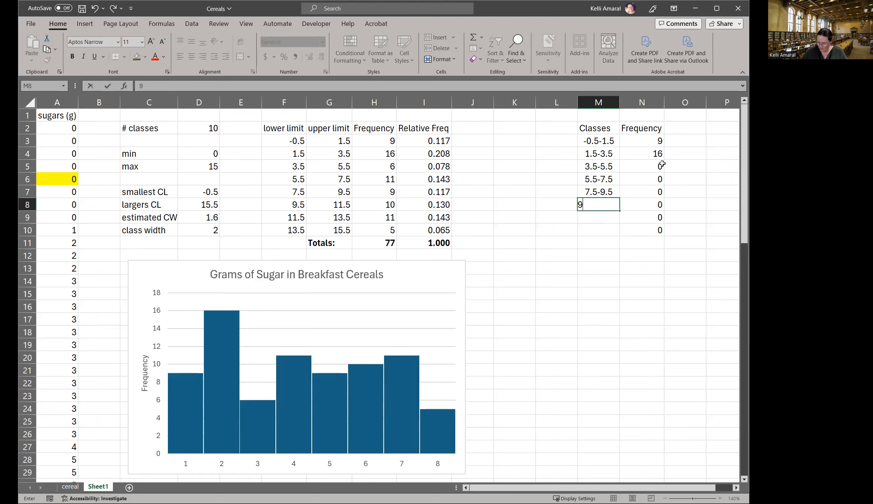
pyautogui.write('.5-11.5')
pyautogui.press('Return')
pyautogui.write('11')
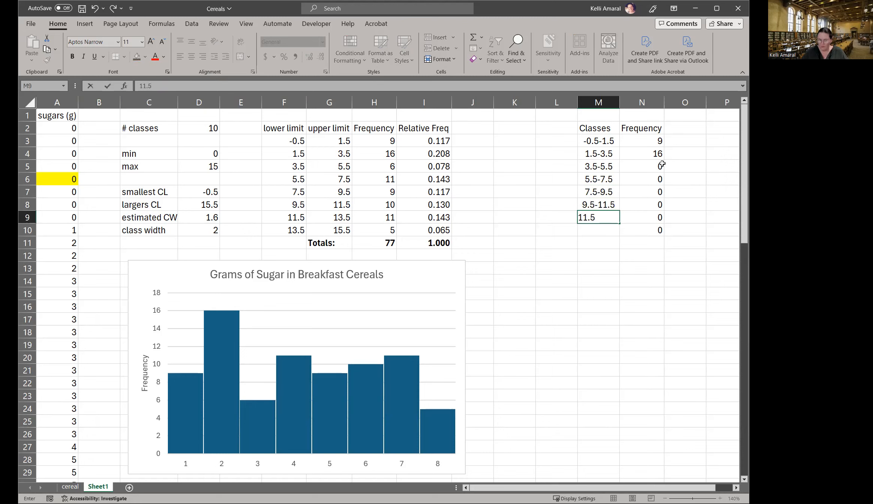
pyautogui.press('Return')
pyautogui.write('13')
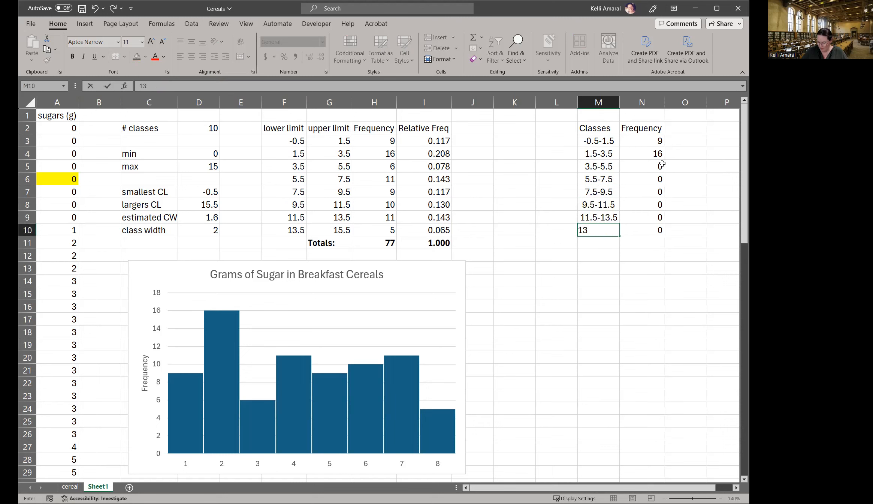
pyautogui.write('.5-15.5')
pyautogui.press('Return')
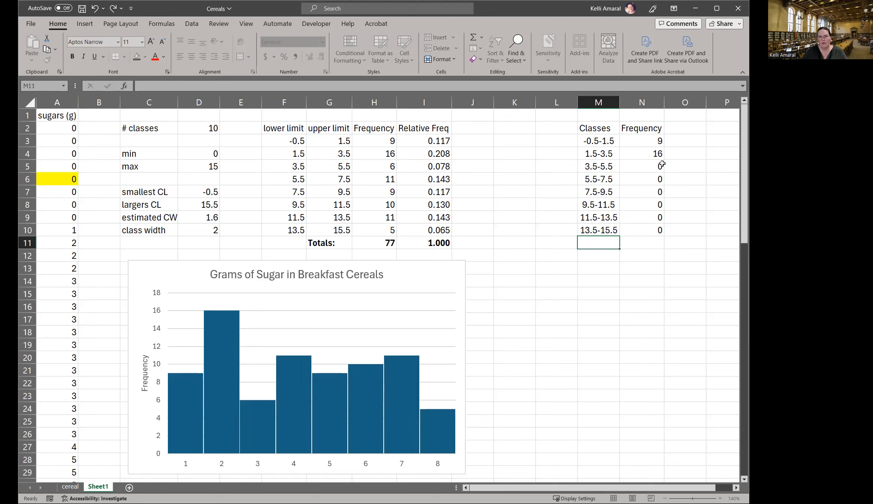
# Clear the contents of the Frequency cells N3:N10 beside the class ranges.
pyautogui.click(647, 140)
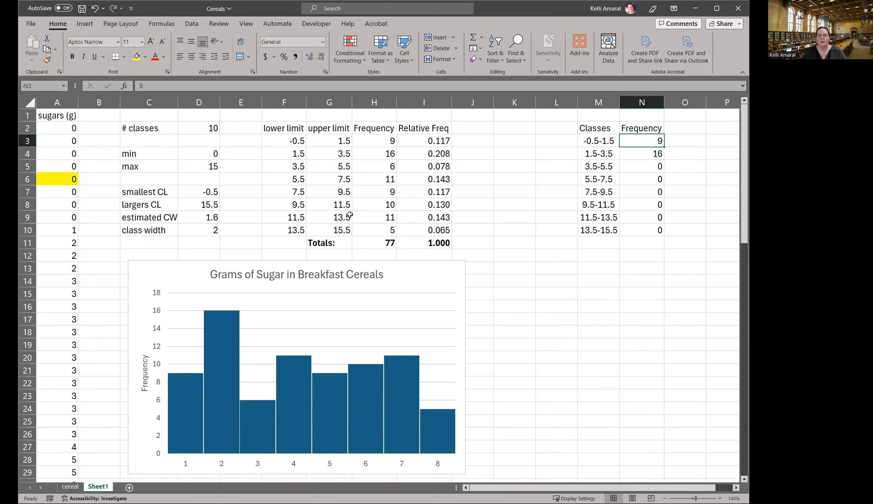
pyautogui.click(654, 178)
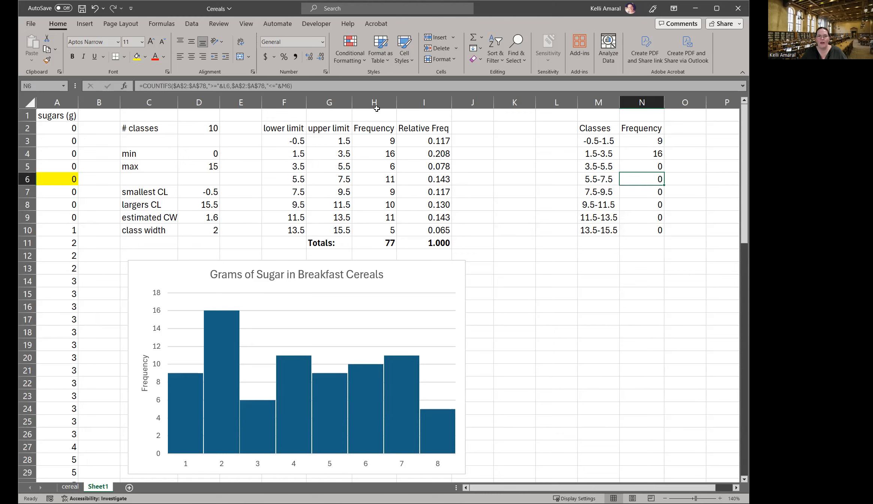
pyautogui.moveTo(640, 141); pyautogui.dragTo(656, 230)
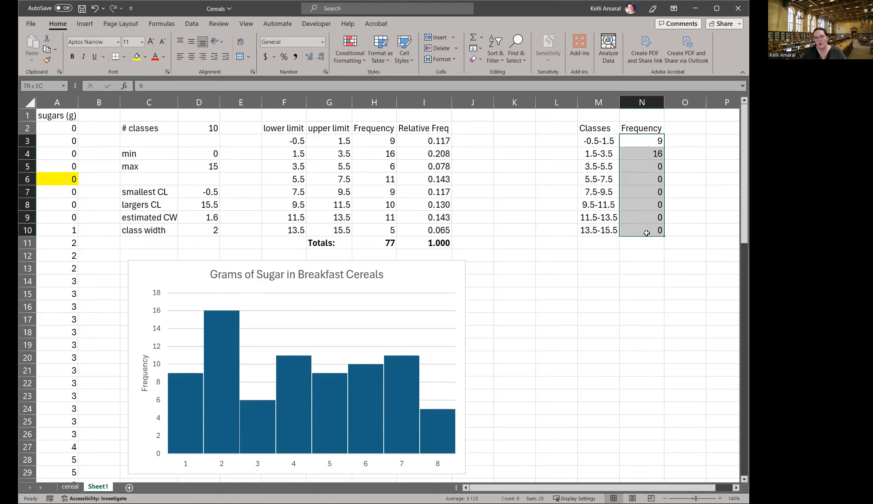
pyautogui.press('Delete')
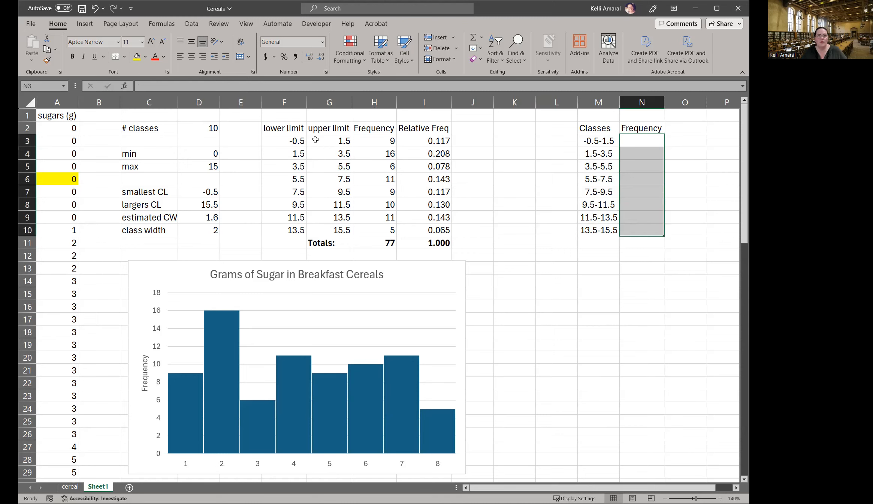
# Copy the frequencies in H3:H10 and paste them as values only into N3:N10.
pyautogui.click(377, 141)
pyautogui.press('F2')
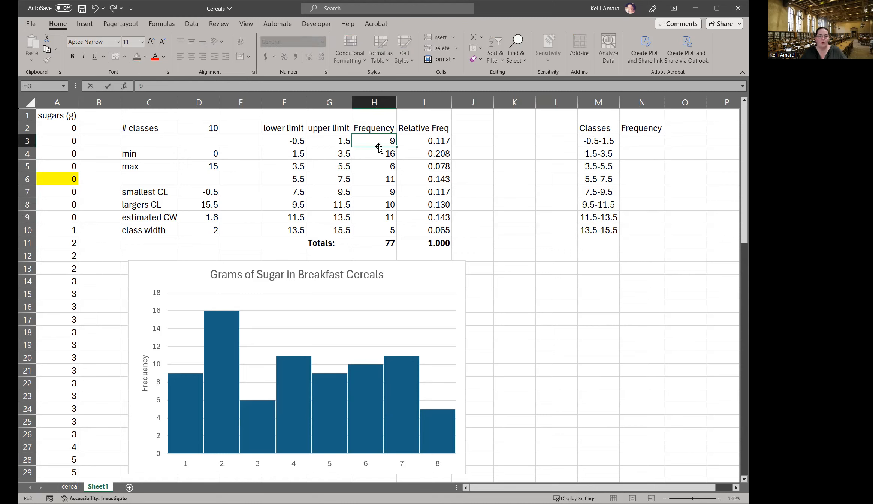
pyautogui.click(515, 158)
pyautogui.moveTo(367, 140); pyautogui.dragTo(369, 227)
pyautogui.hotkey('ctrl', 'c')
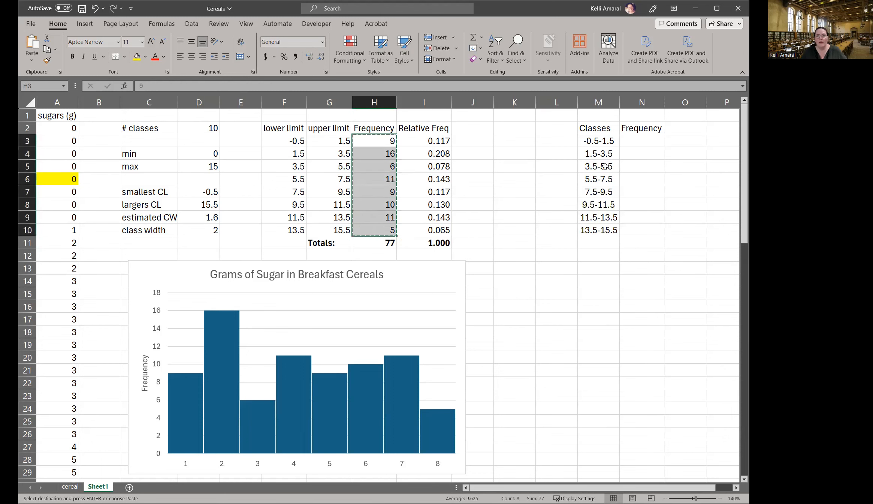
pyautogui.click(634, 140)
pyautogui.rightClick(635, 141)
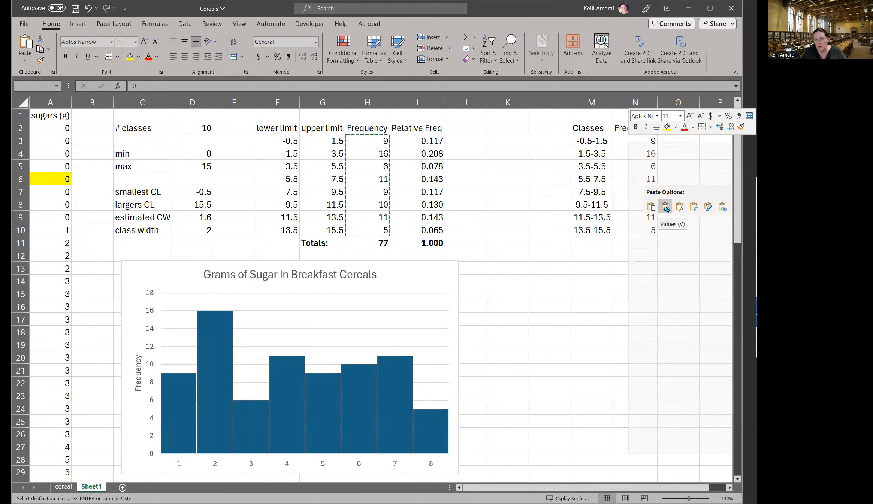
pyautogui.click(666, 206)
pyautogui.click(654, 183)
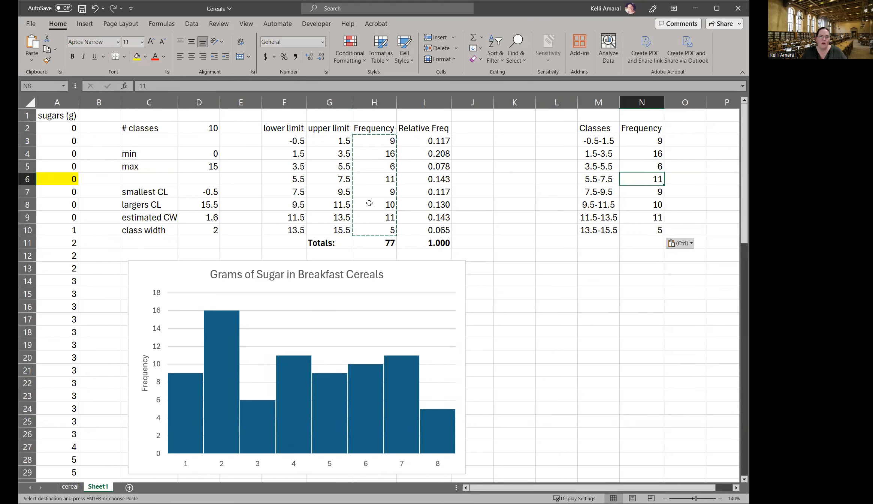
pyautogui.click(557, 335)
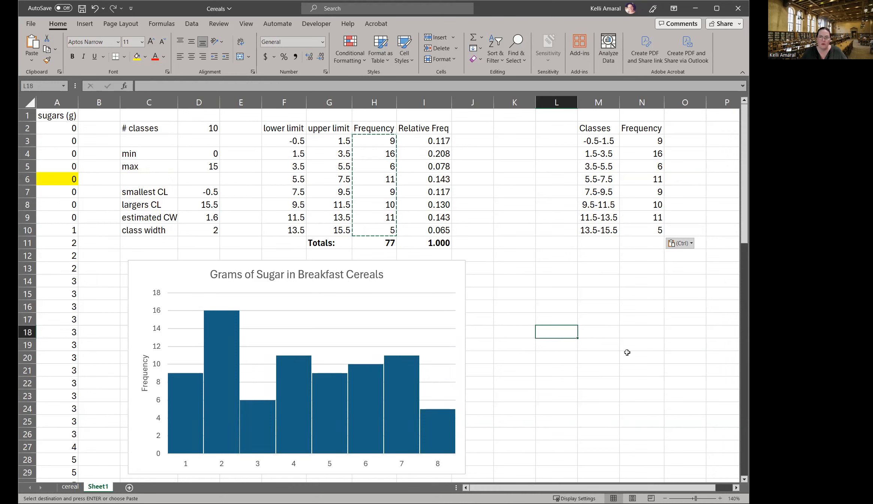
pyautogui.press('Escape')
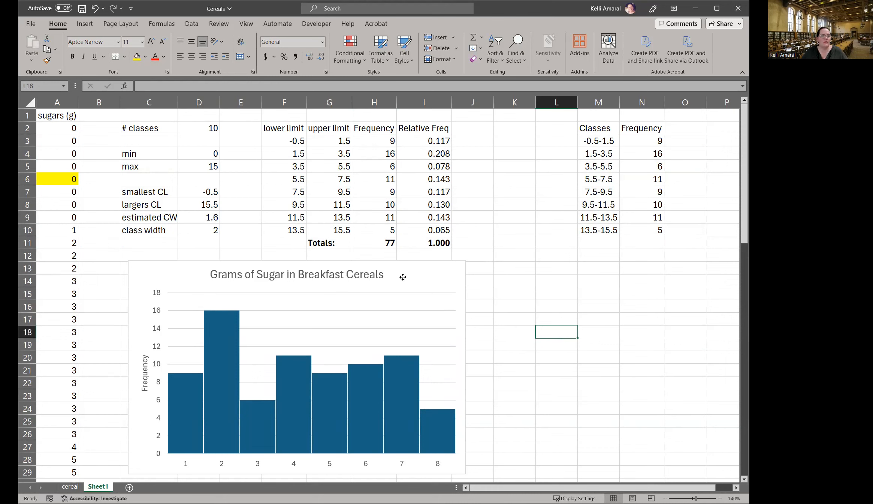
# Insert a clustered column chart from M3:N10 and arrange it beside the existing histogram, beneath the Classes and Frequency table.
pyautogui.moveTo(403, 277); pyautogui.dragTo(372, 270)
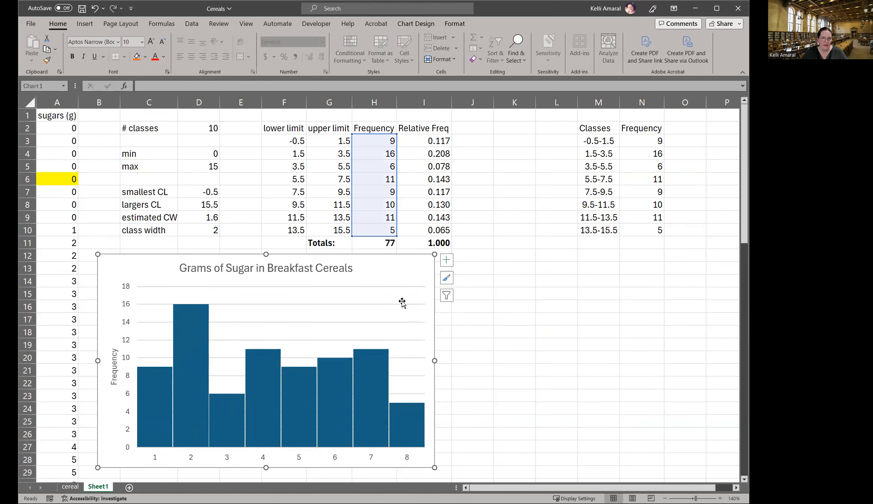
pyautogui.moveTo(599, 140); pyautogui.dragTo(653, 229)
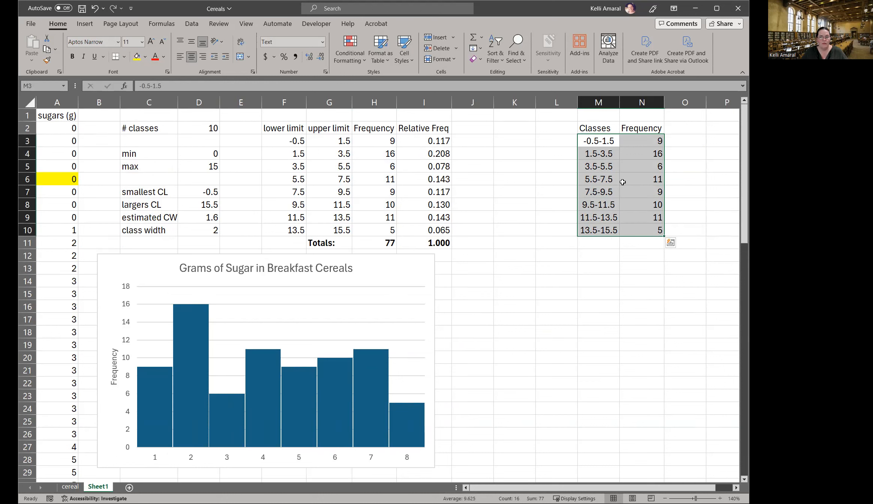
pyautogui.click(88, 23)
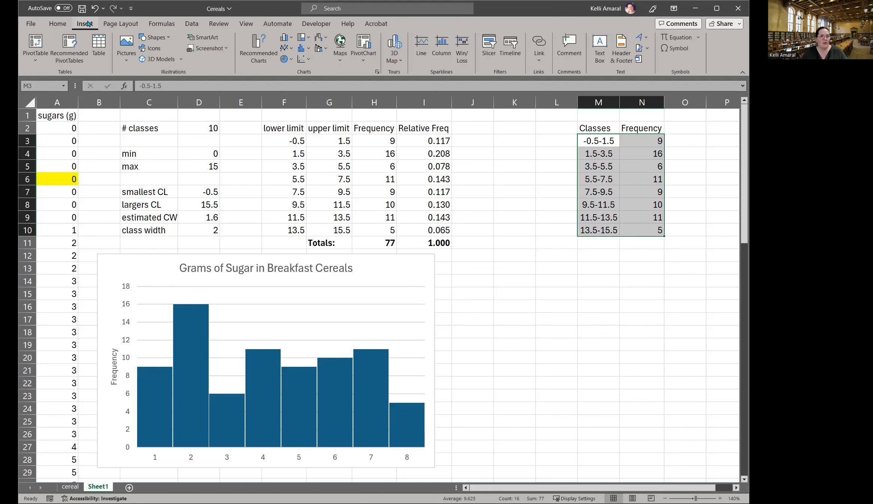
pyautogui.click(284, 39)
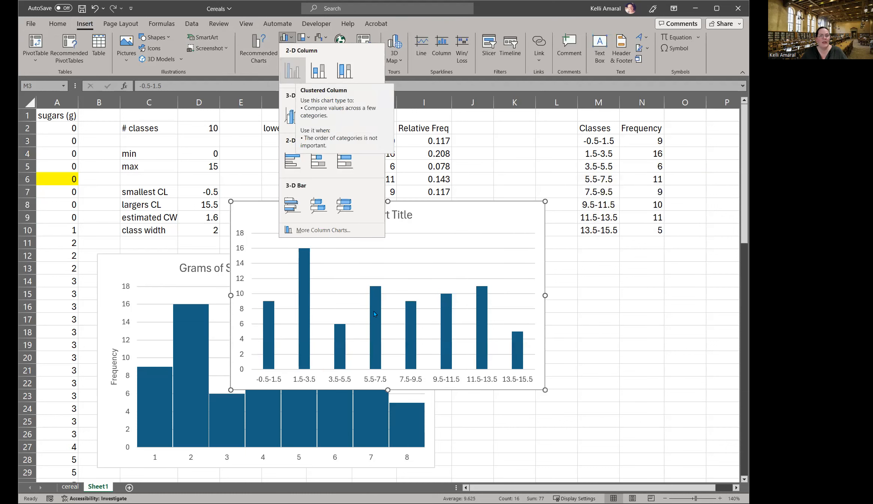
pyautogui.click(296, 76)
pyautogui.moveTo(447, 222); pyautogui.dragTo(627, 281)
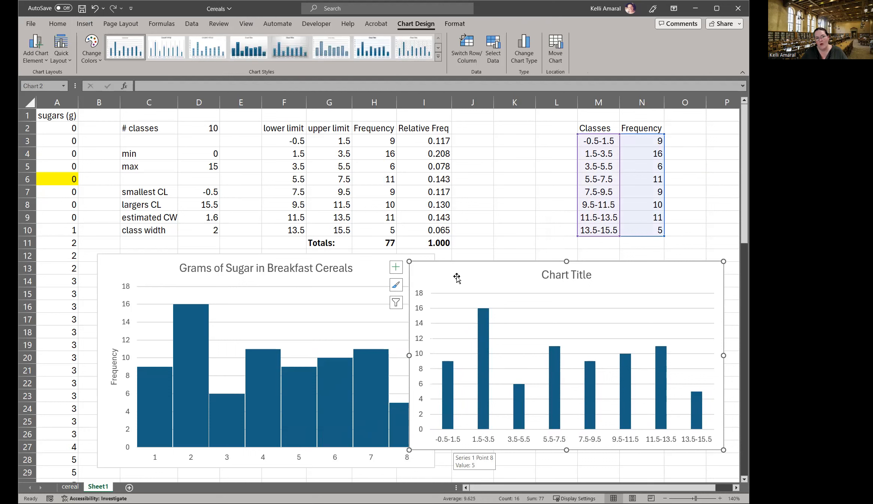
# Try to paste the existing histogram's title over the new chart's title, and delete the pasted object.
pyautogui.click(278, 266)
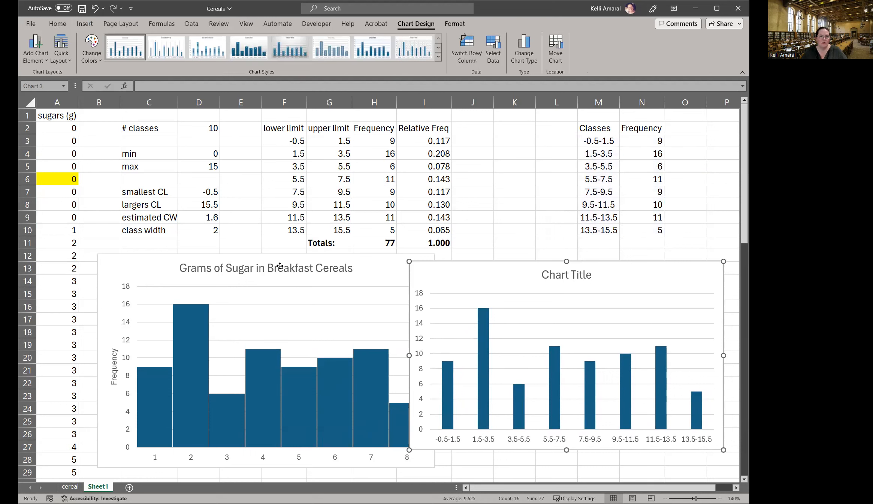
pyautogui.tripleClick(288, 269)
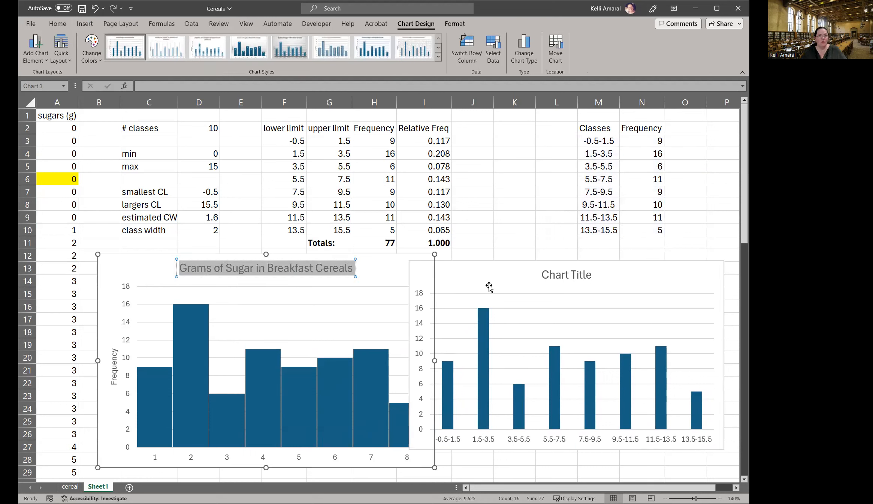
pyautogui.click(570, 273)
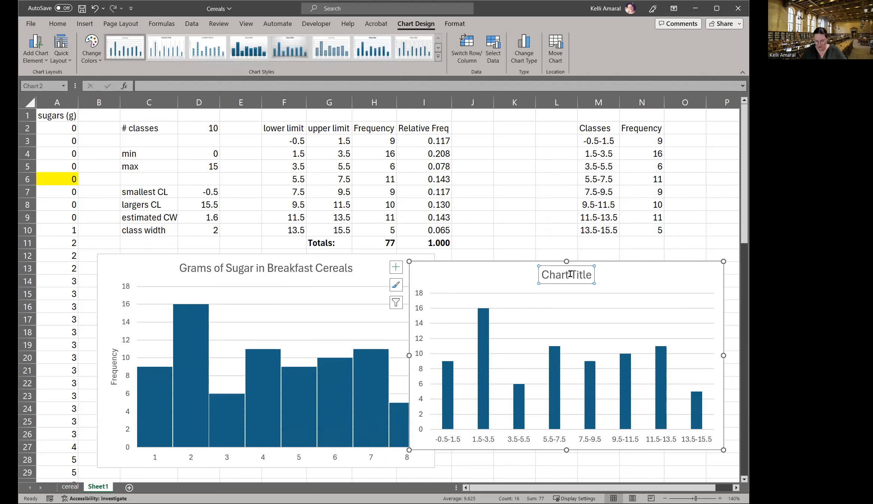
pyautogui.hotkey('ctrl', 'v')
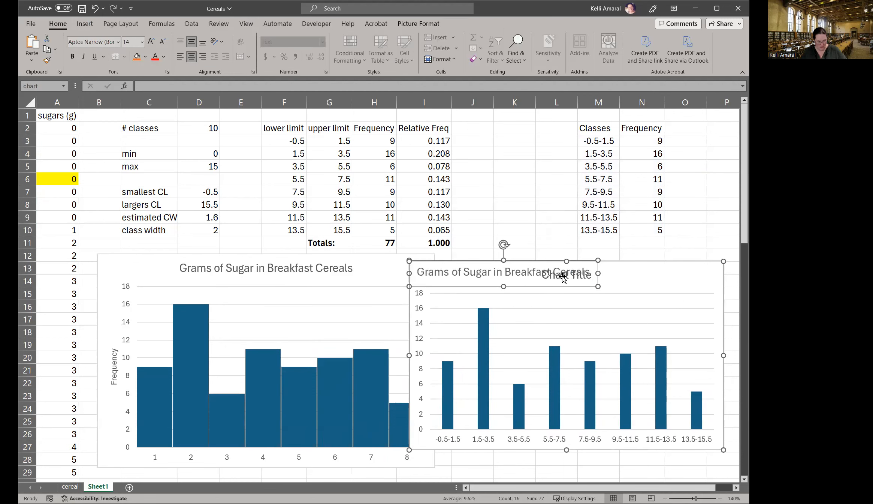
pyautogui.press('Delete')
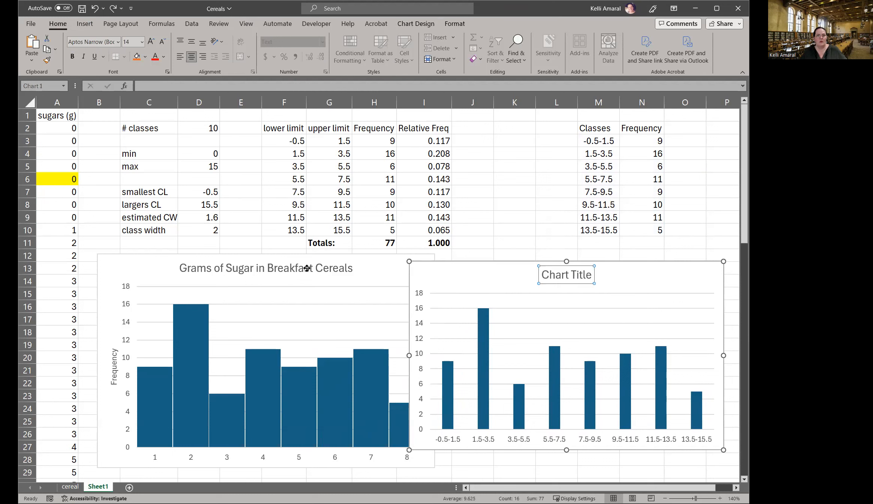
# Replace the new chart's placeholder title with "Grams of Sugar in Breakfast Cereals", copied from the existing histogram's title.
pyautogui.click(309, 268)
pyautogui.click(310, 267)
pyautogui.moveTo(352, 267); pyautogui.dragTo(195, 271)
pyautogui.hotkey('ctrl', 'c')
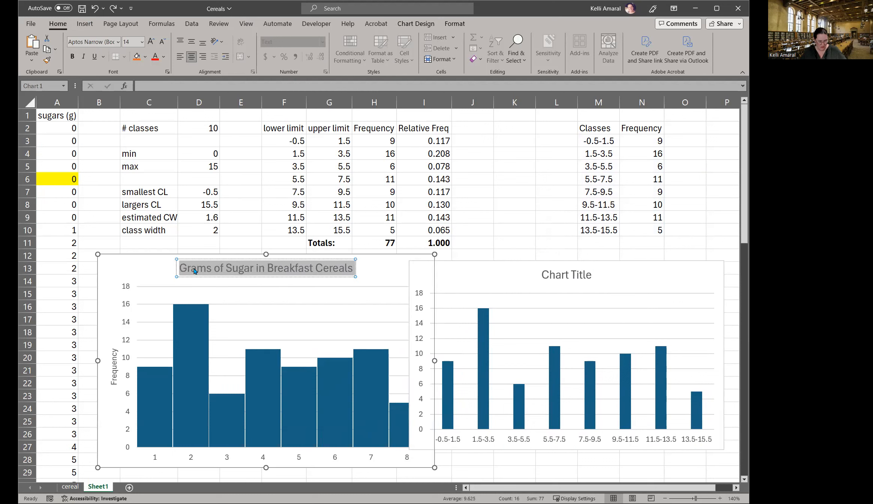
pyautogui.doubleClick(575, 276)
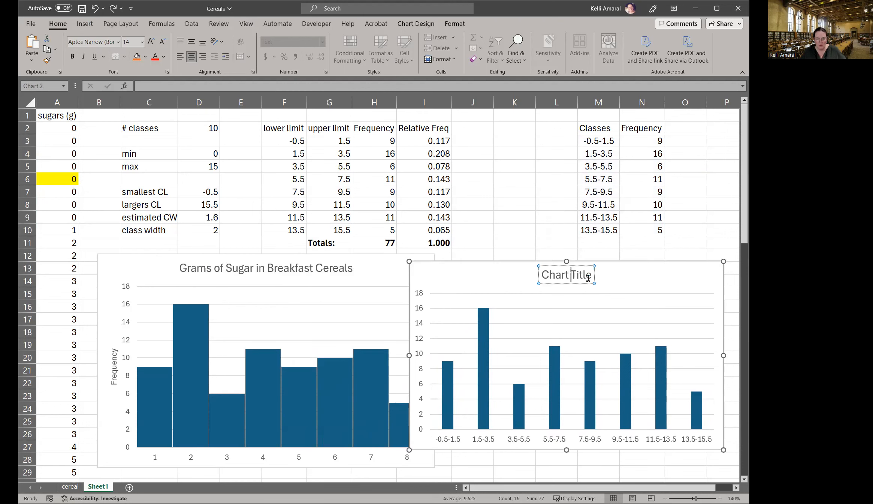
pyautogui.tripleClick(587, 275)
pyautogui.hotkey('ctrl', 'v')
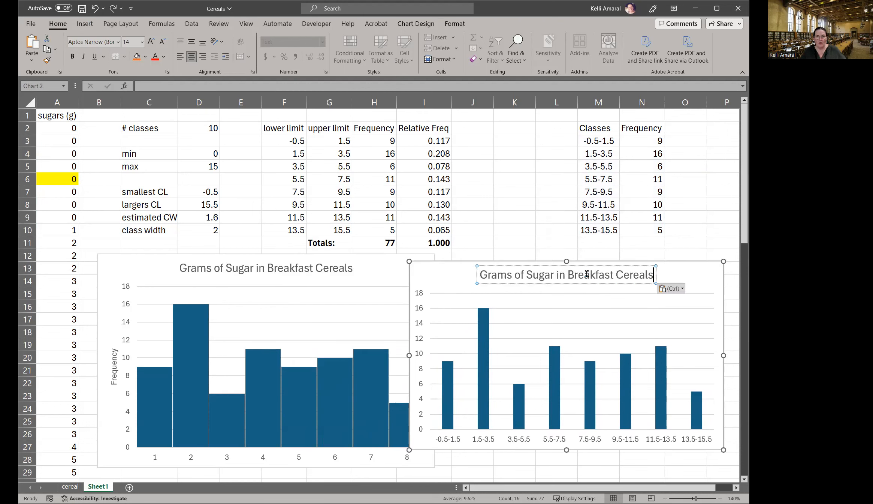
pyautogui.click(691, 279)
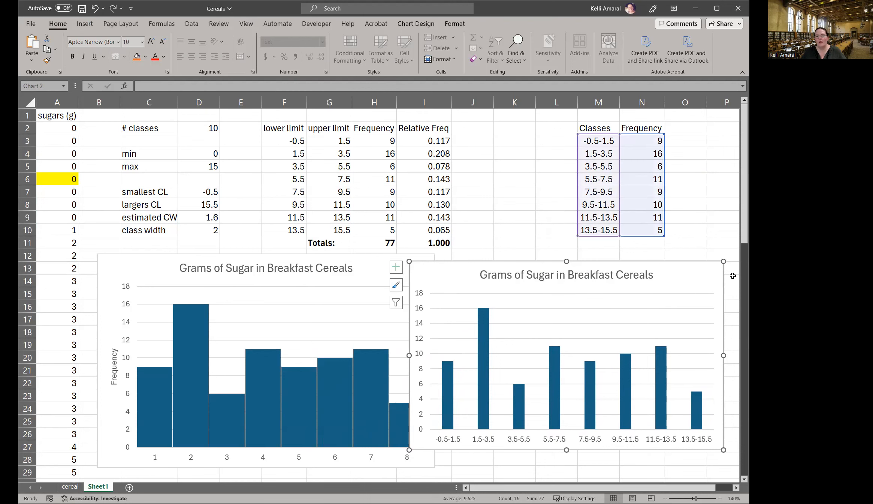
# Add axis titles to the new chart, name the vertical one "Frequency", and delete the horizontal axis title.
pyautogui.moveTo(681, 271); pyautogui.dragTo(646, 274)
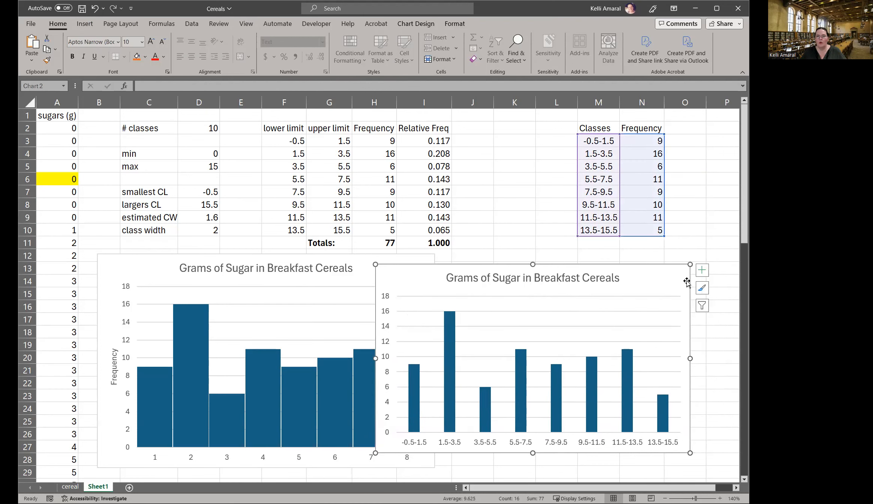
pyautogui.click(701, 271)
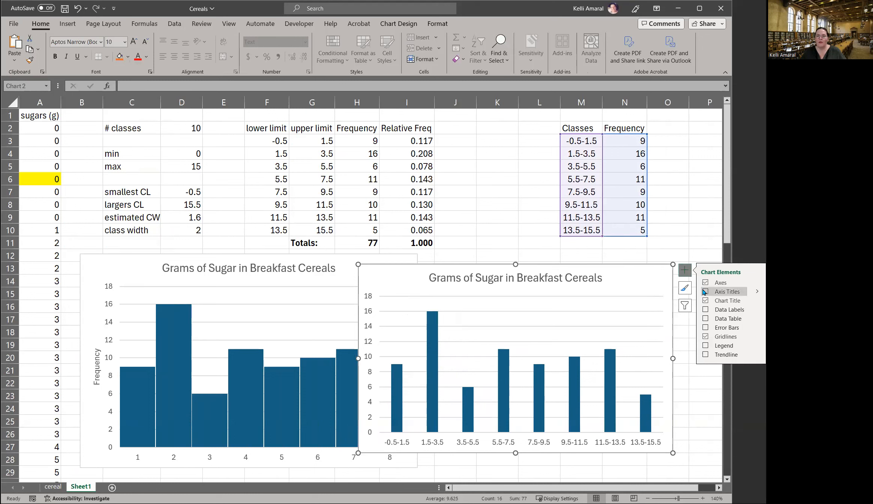
pyautogui.click(723, 292)
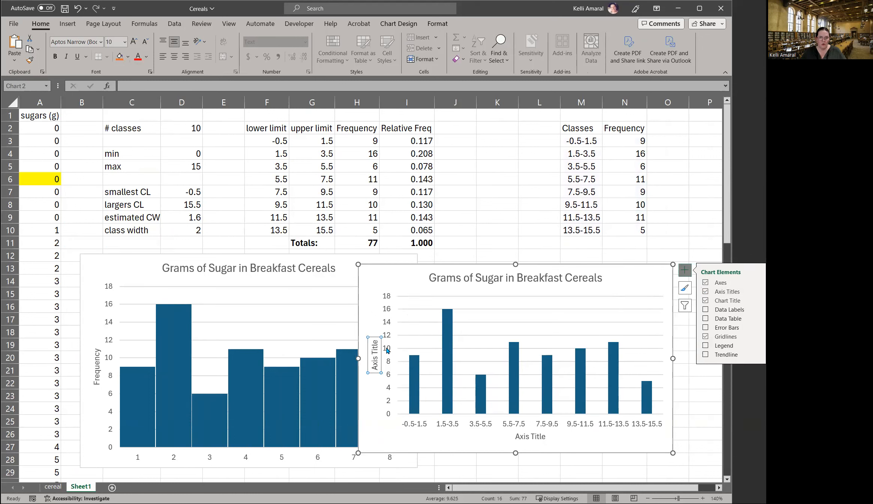
pyautogui.write('Frequency')
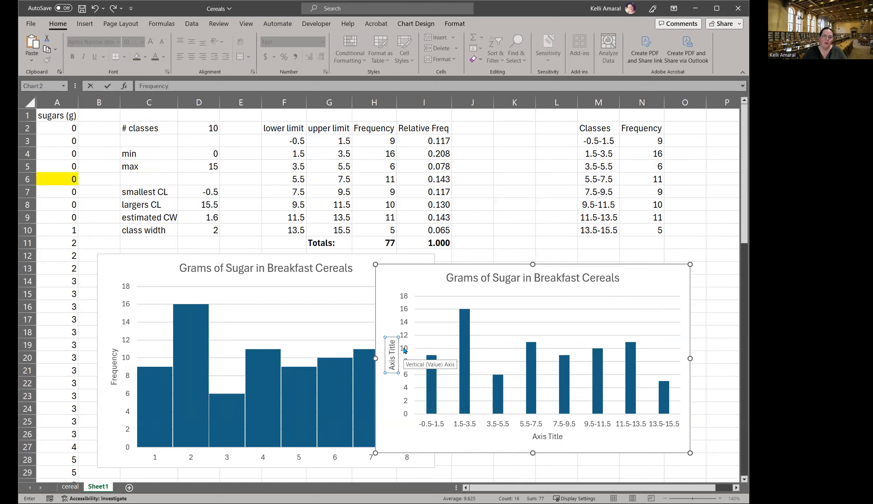
pyautogui.press('Return')
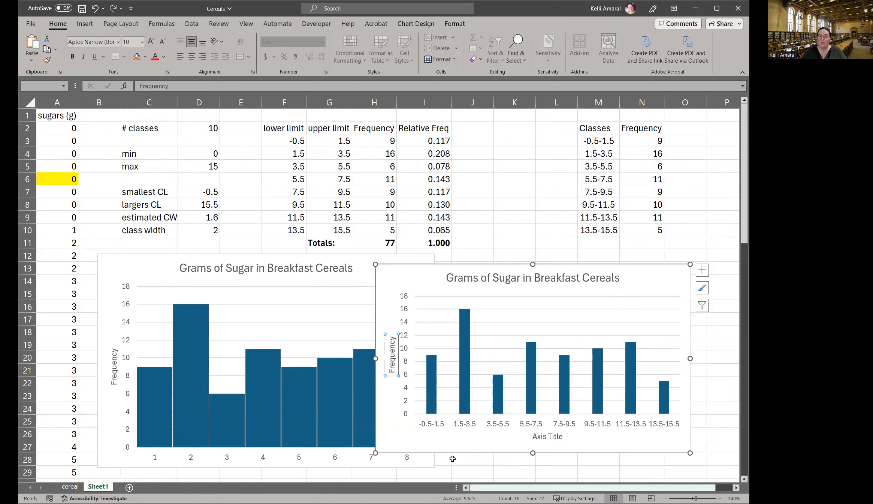
pyautogui.click(553, 438)
pyautogui.press('Delete')
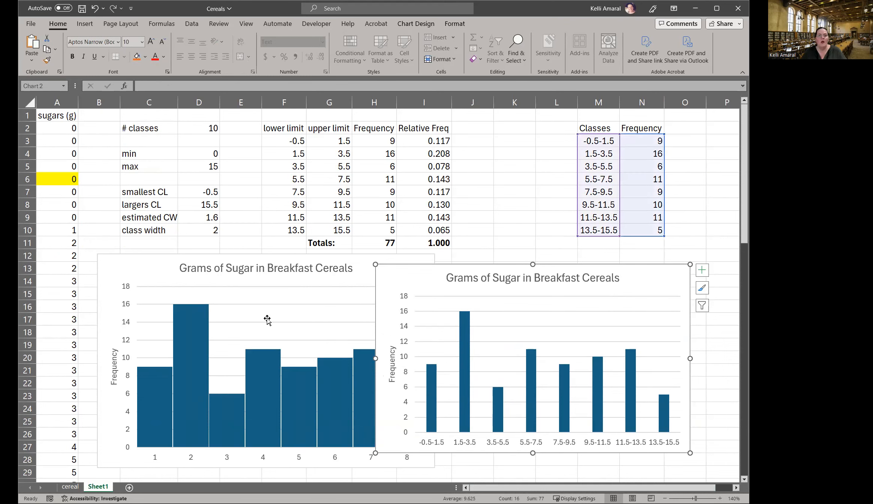
# Delete the old histogram with bars numbered 1 to 8, and move the new chart into the freed space.
pyautogui.click(286, 311)
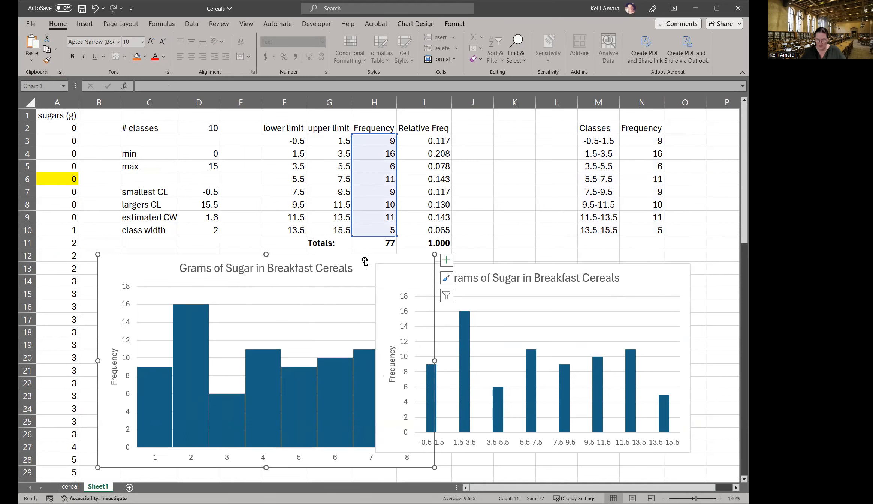
pyautogui.press('Delete')
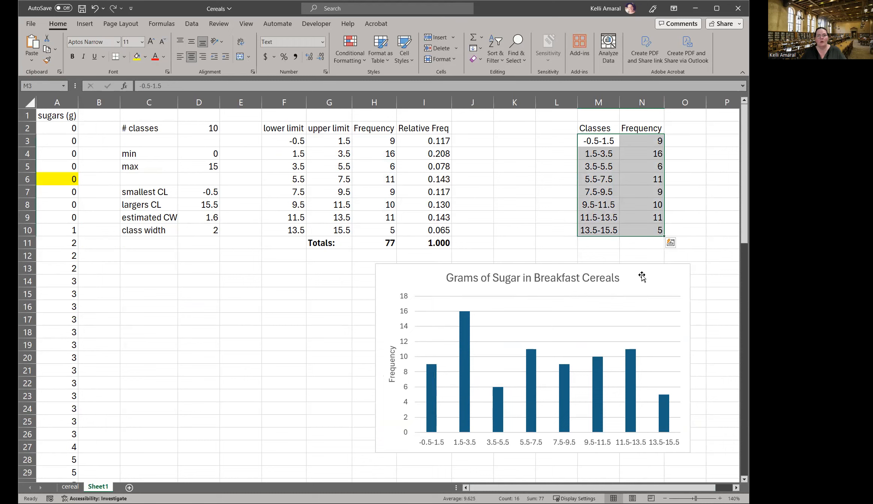
pyautogui.moveTo(623, 279); pyautogui.dragTo(571, 285)
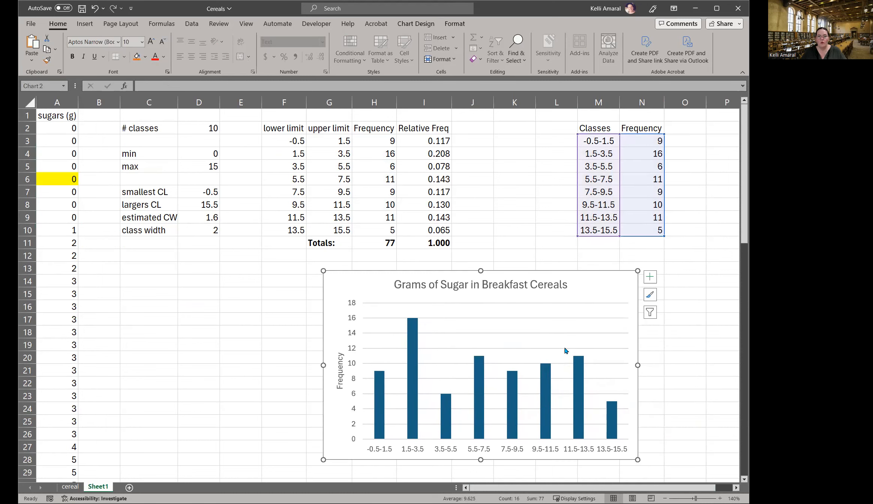
# Shift the chart clear of the formatting options and set the column series' gap width to 2%.
pyautogui.doubleClick(542, 395)
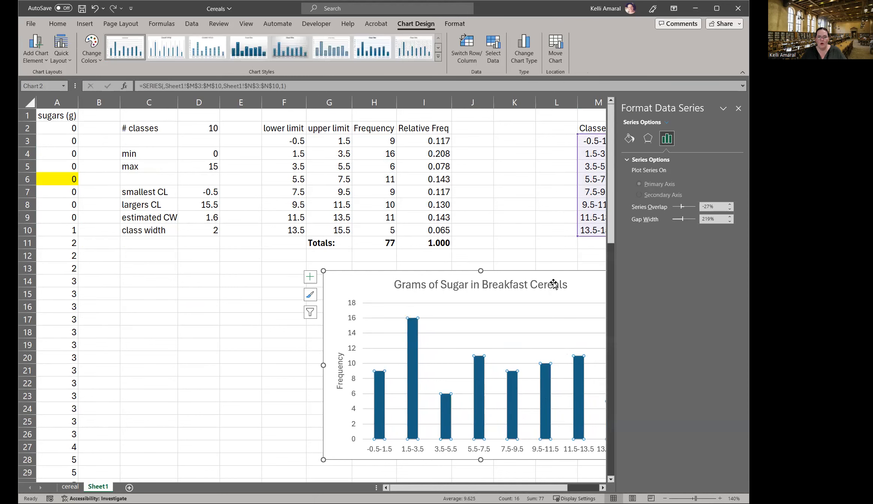
pyautogui.moveTo(567, 285); pyautogui.dragTo(469, 287)
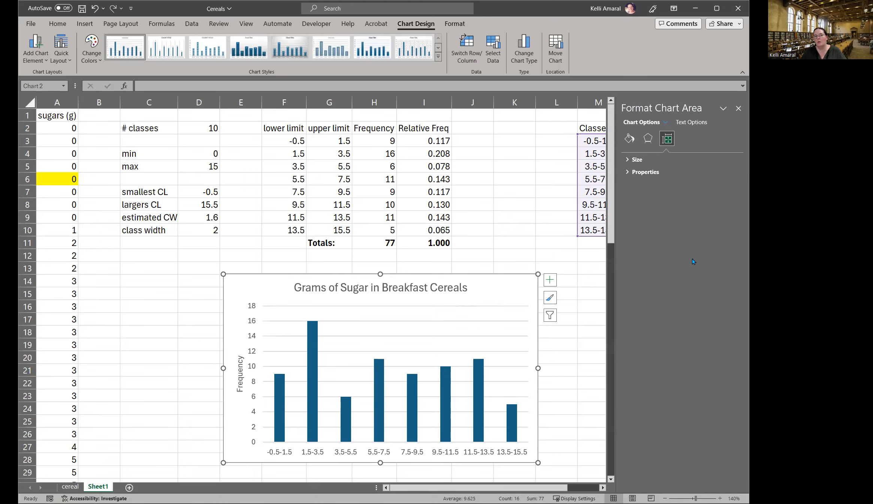
pyautogui.click(479, 385)
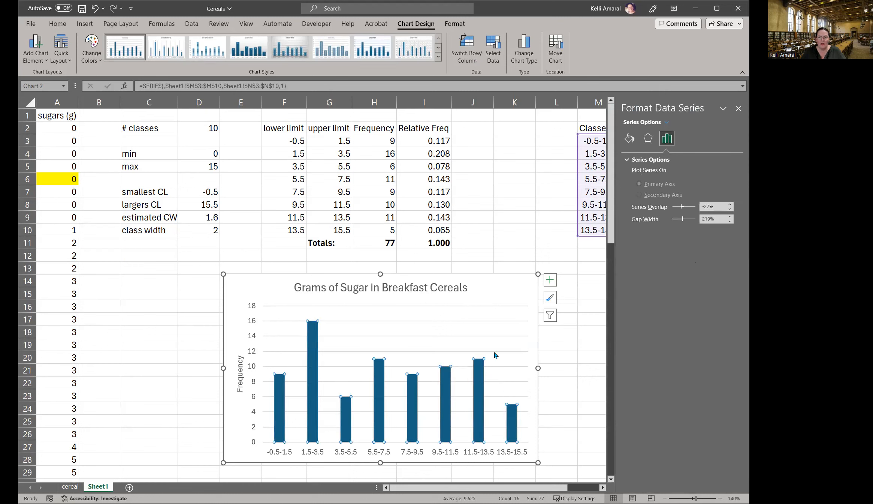
pyautogui.click(347, 291)
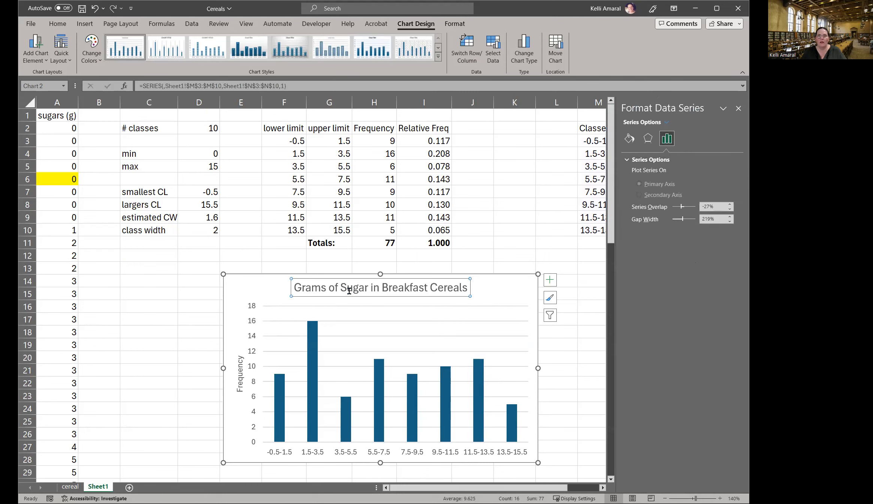
pyautogui.click(494, 300)
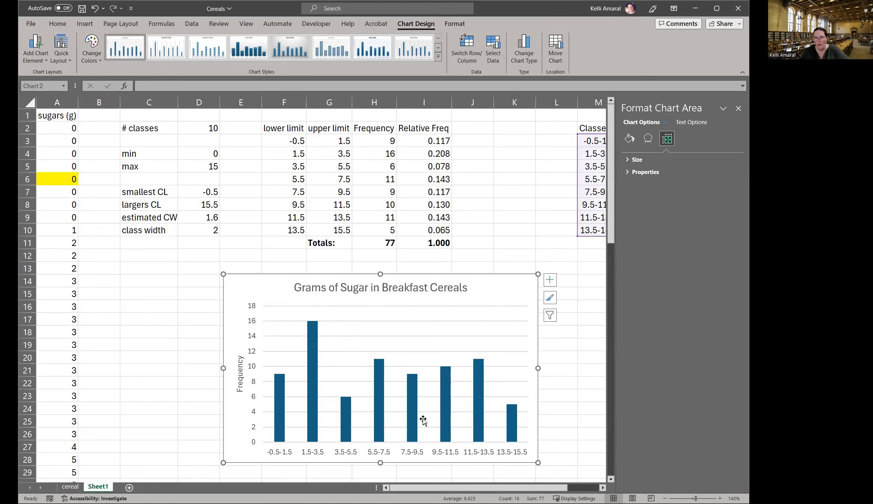
pyautogui.click(447, 412)
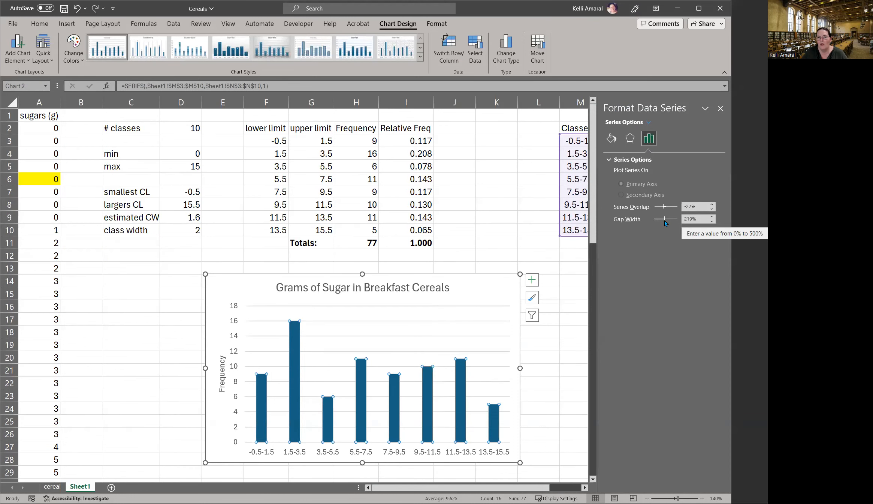
pyautogui.moveTo(665, 220); pyautogui.dragTo(655, 220)
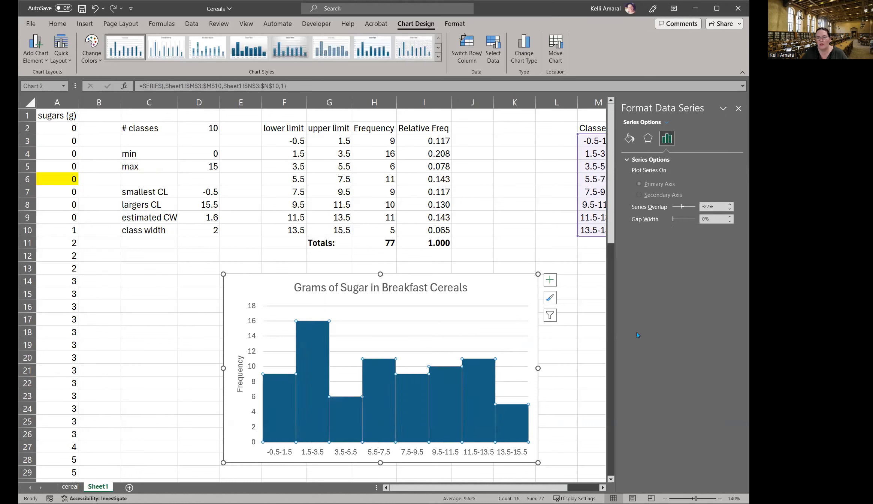
pyautogui.click(730, 217)
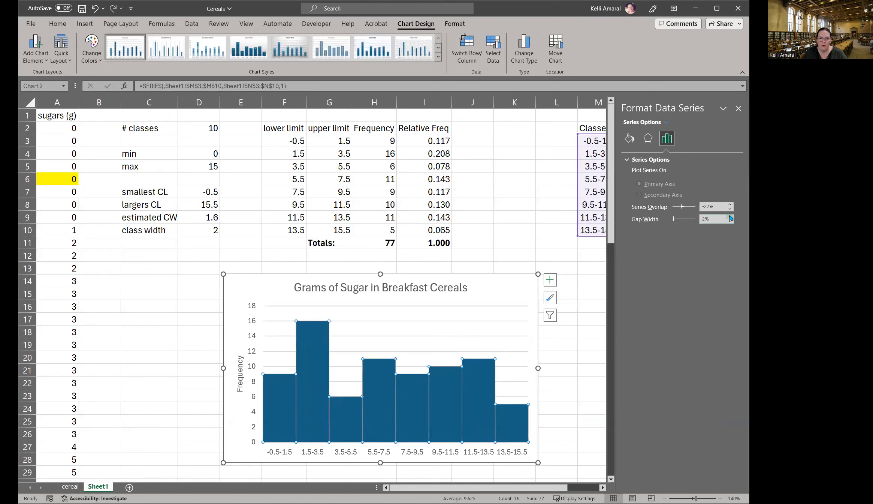
pyautogui.click(554, 395)
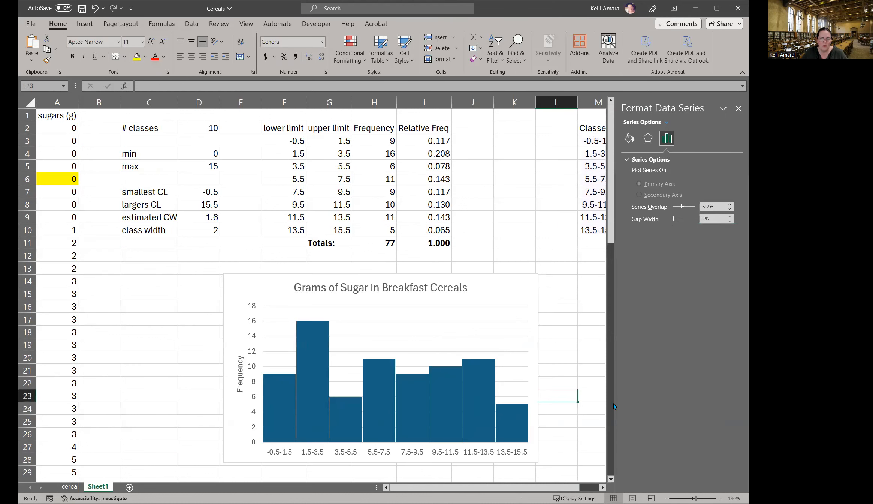
# Try a gap width of 1% for the columns, and set it back to 2%.
pyautogui.click(481, 405)
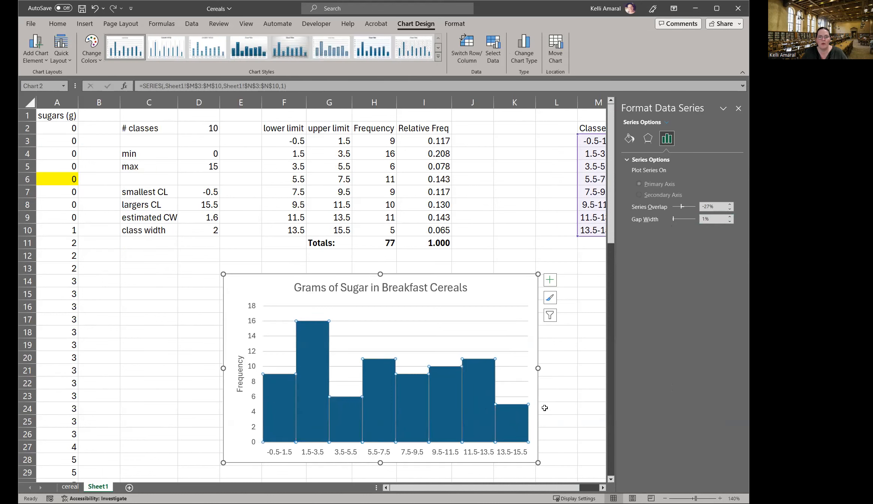
pyautogui.click(558, 411)
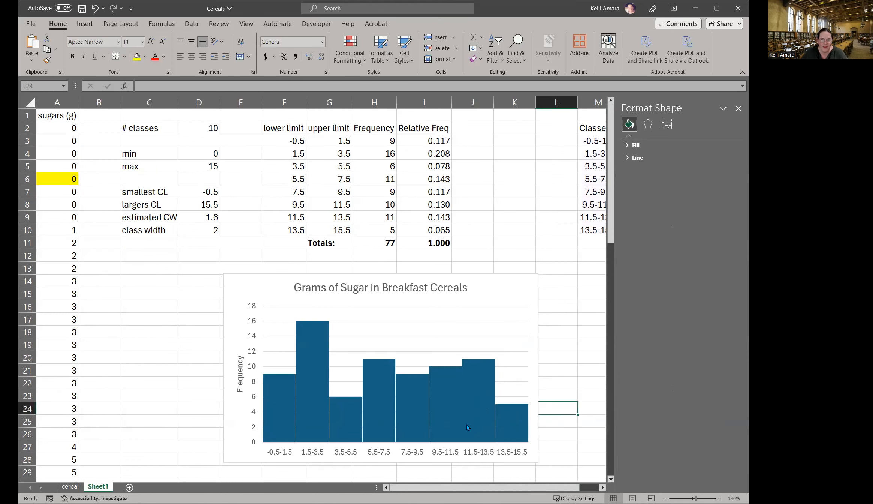
pyautogui.click(471, 395)
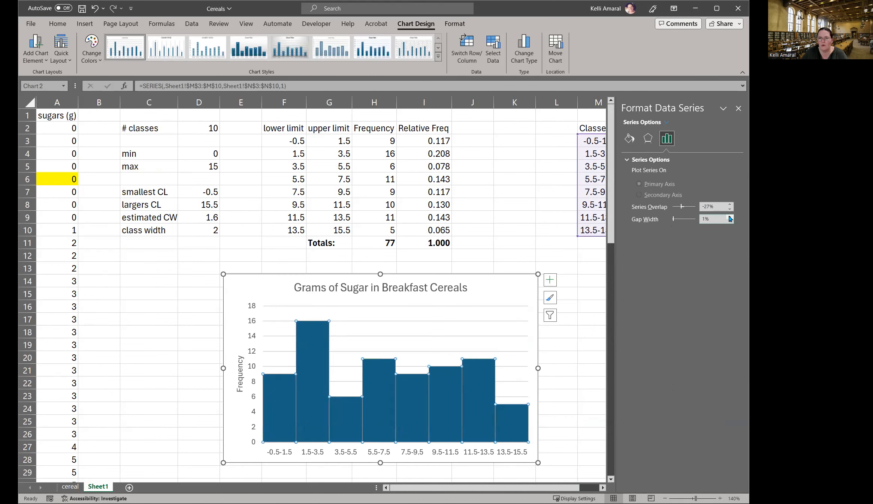
pyautogui.click(575, 406)
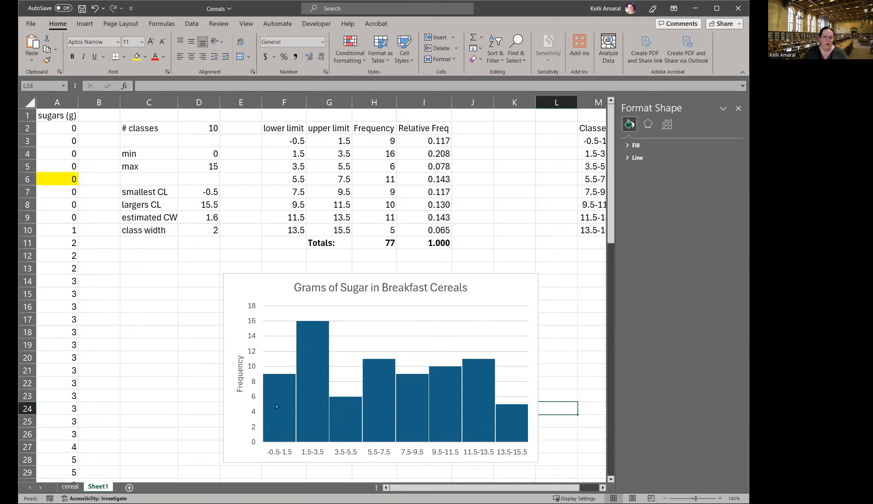
# Close the formatting options and move the Classes and Frequency table from M2:N10 to K2:L10.
pyautogui.moveTo(274, 375)
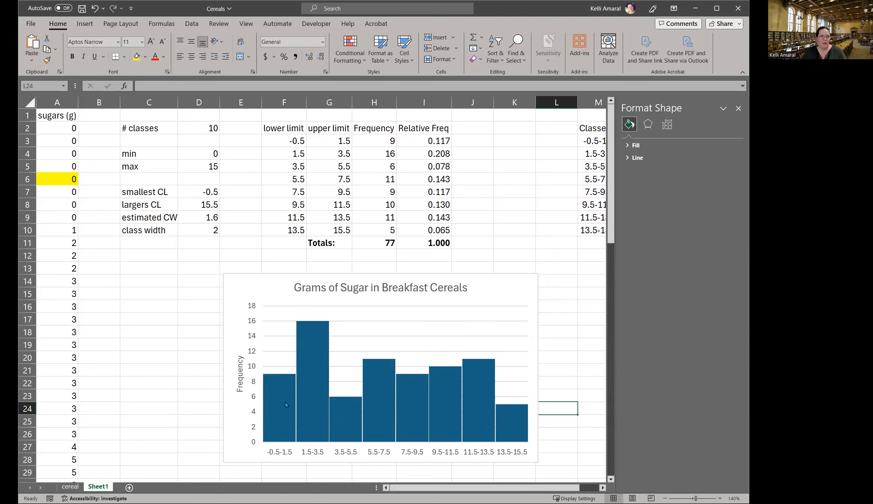
pyautogui.moveTo(285, 402)
pyautogui.click(582, 319)
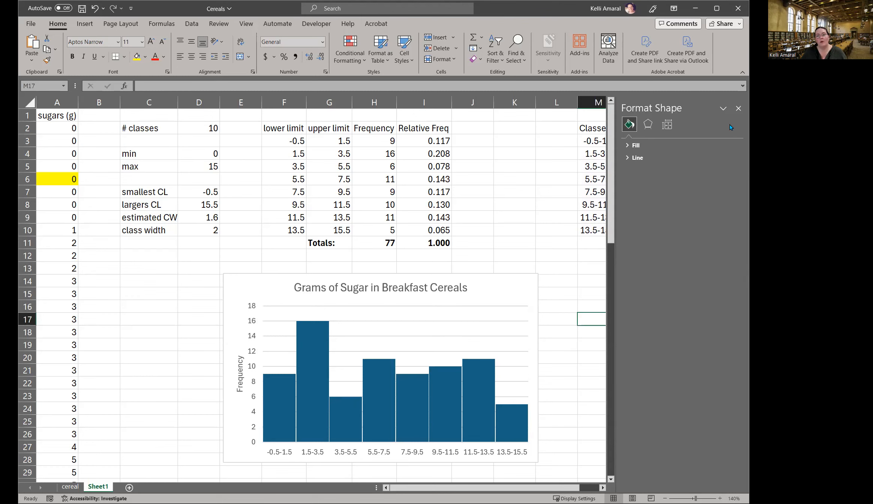
pyautogui.click(739, 109)
pyautogui.moveTo(595, 128); pyautogui.dragTo(650, 230)
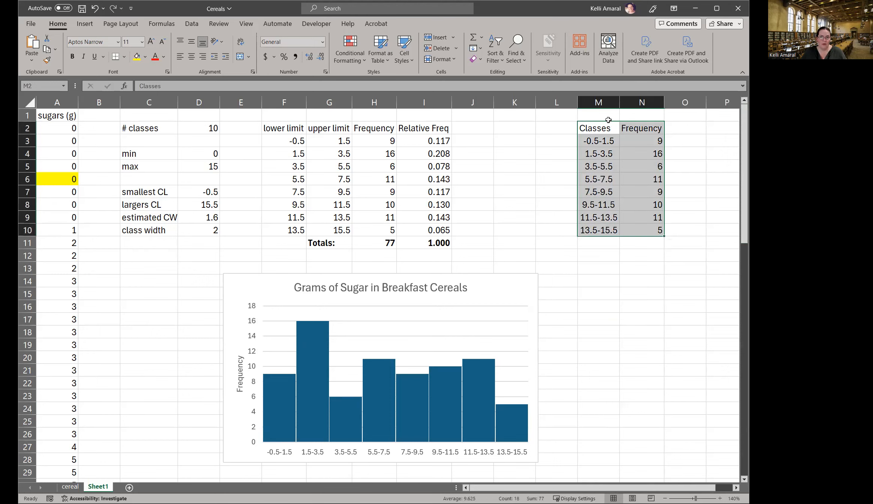
pyautogui.moveTo(610, 122); pyautogui.dragTo(608, 126)
pyautogui.moveTo(541, 123); pyautogui.dragTo(530, 131)
pyautogui.click(594, 316)
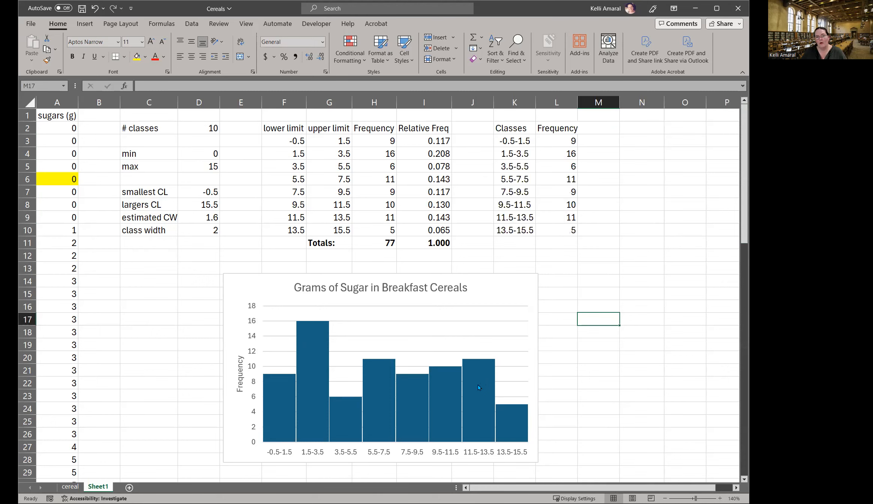
# Examine the series options of the 11.5-13.5 bar and the first class label in K3.
pyautogui.doubleClick(478, 386)
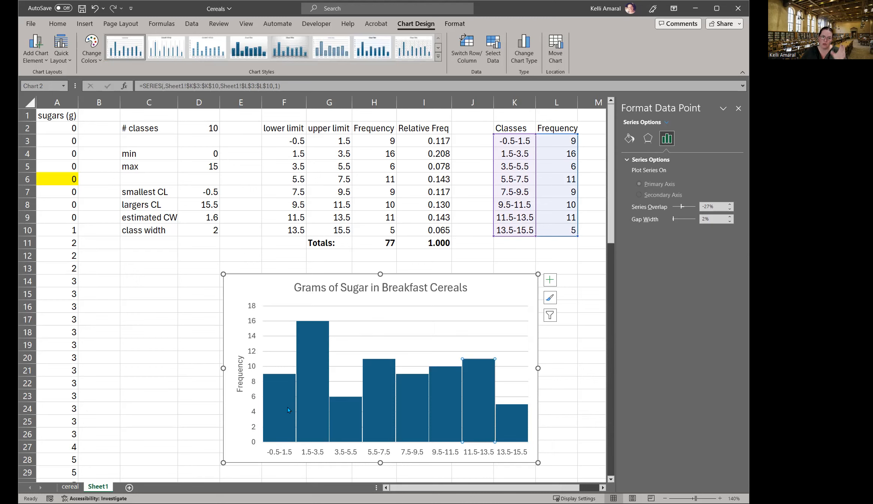
pyautogui.moveTo(308, 415)
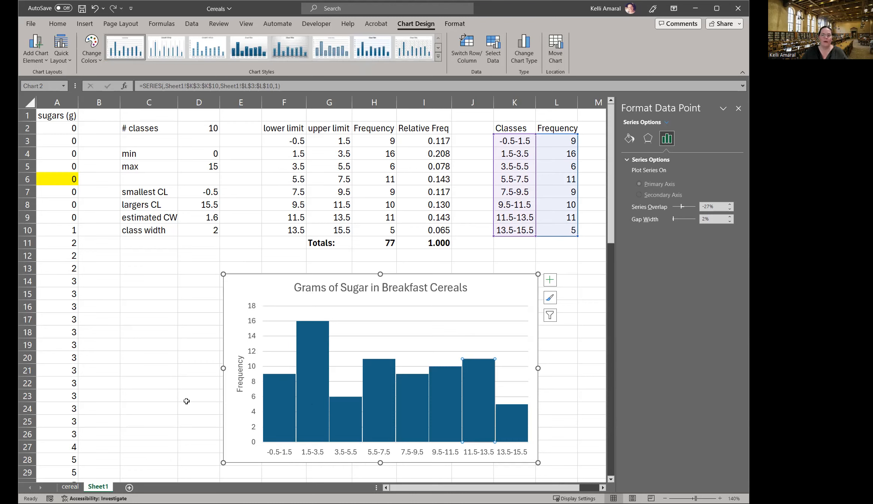
pyautogui.click(555, 383)
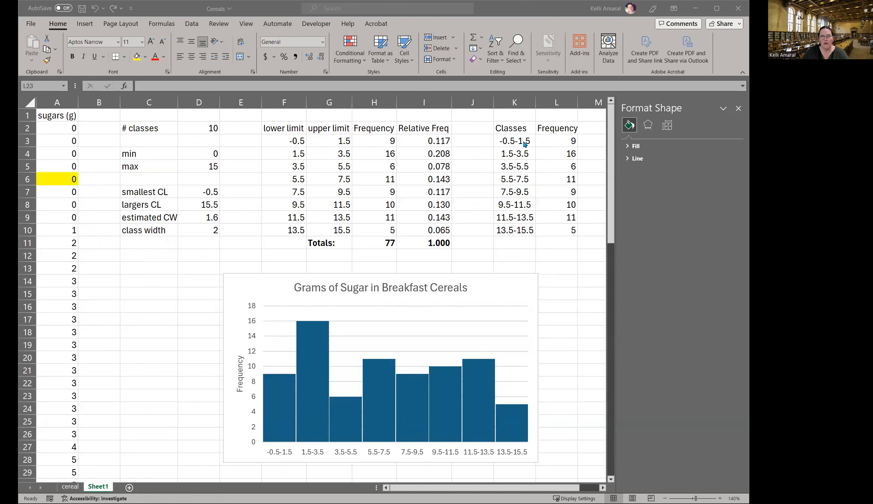
pyautogui.click(513, 141)
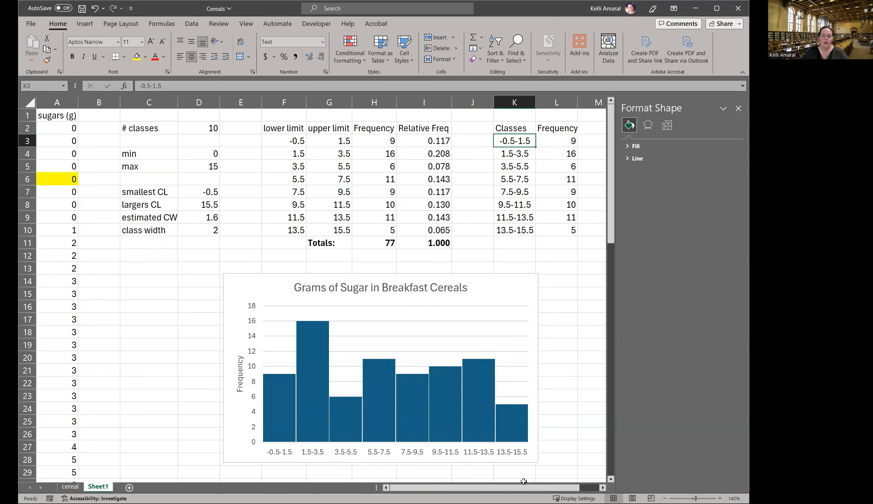
# Try tilting the horizontal axis labels to a custom angle of 43°, and set the angle back to 0°.
pyautogui.click(446, 456)
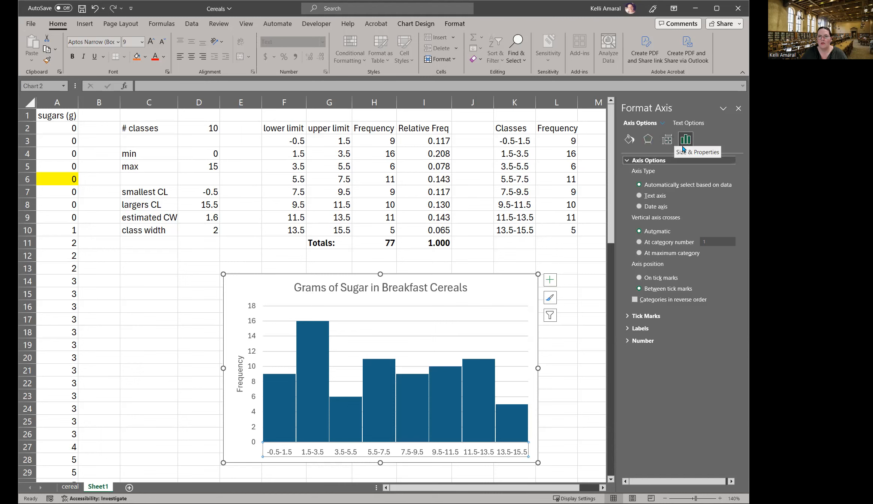
pyautogui.click(667, 141)
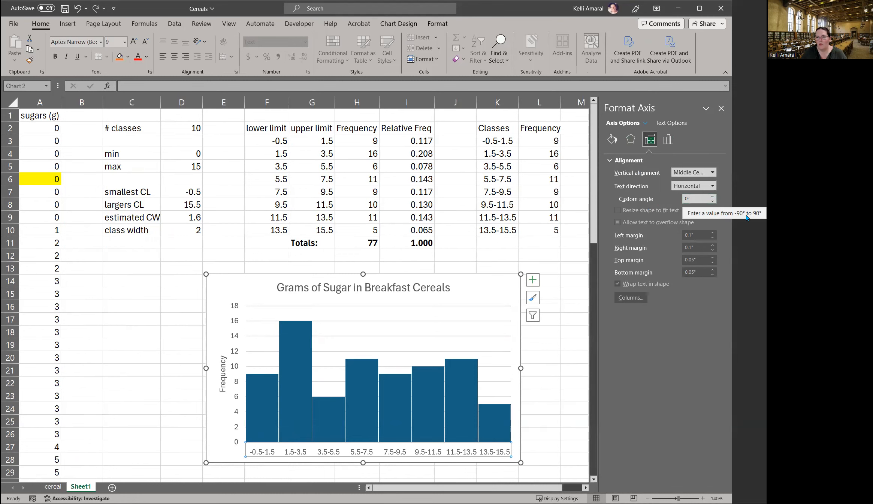
pyautogui.click(713, 197)
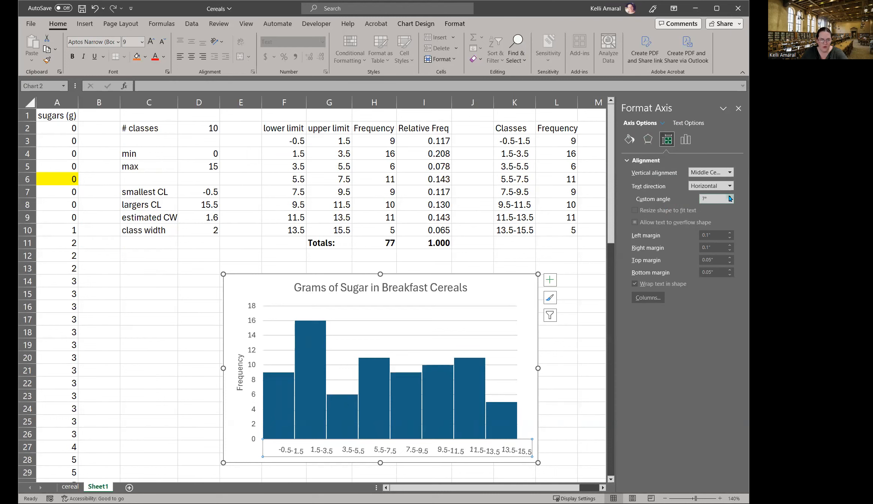
pyautogui.moveTo(730, 198); pyautogui.dragTo(728, 198)
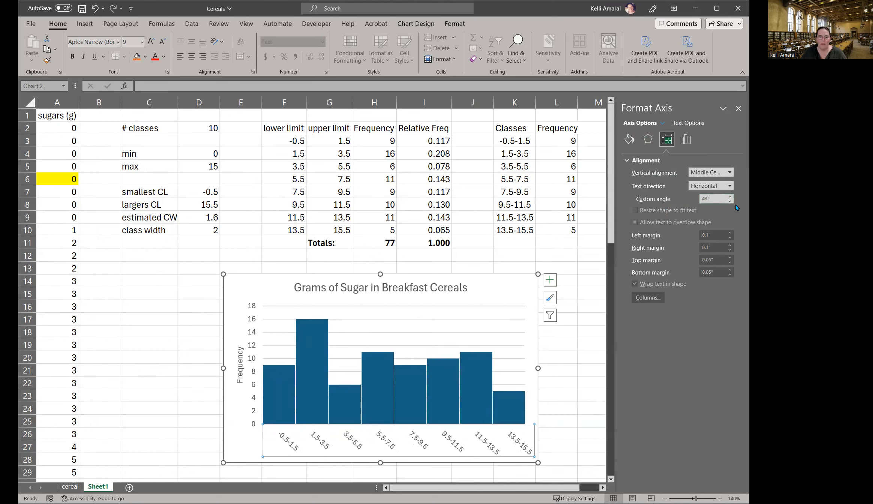
pyautogui.doubleClick(715, 198)
pyautogui.write('0')
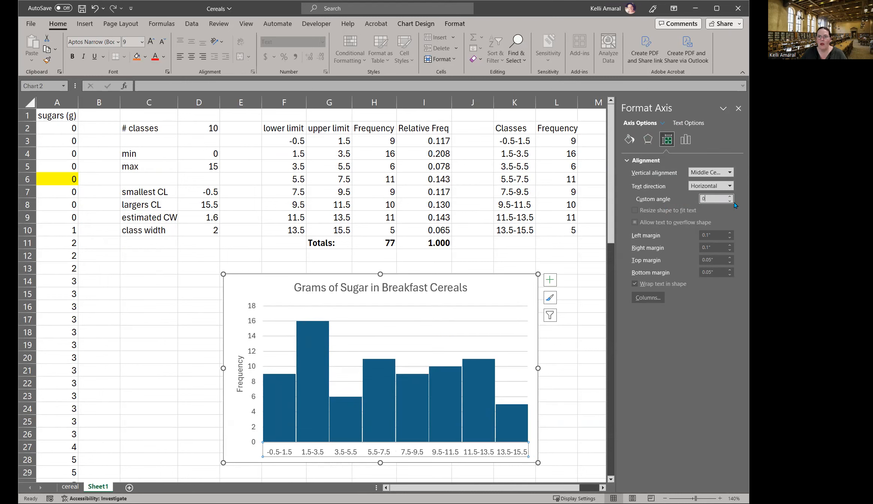
# Tilt the horizontal axis labels to a custom angle of -29° and deselect the chart.
pyautogui.click(731, 203)
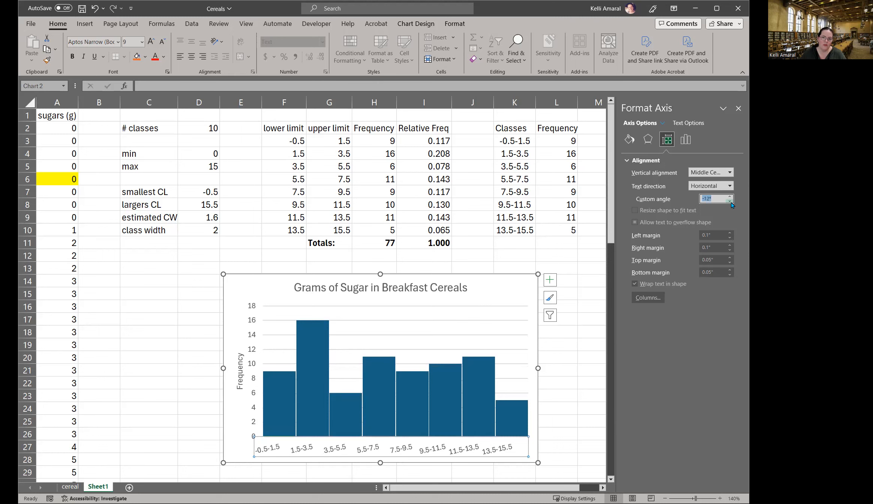
pyautogui.moveTo(731, 203); pyautogui.dragTo(731, 202)
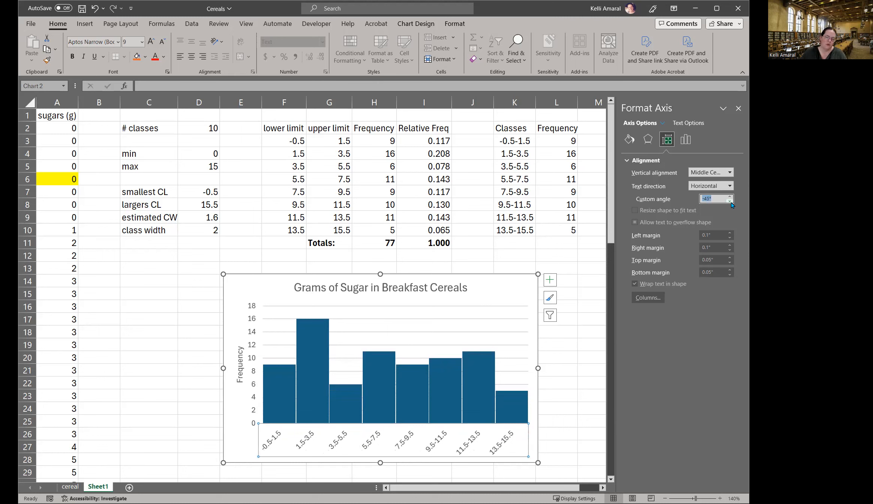
pyautogui.moveTo(731, 202); pyautogui.dragTo(731, 197)
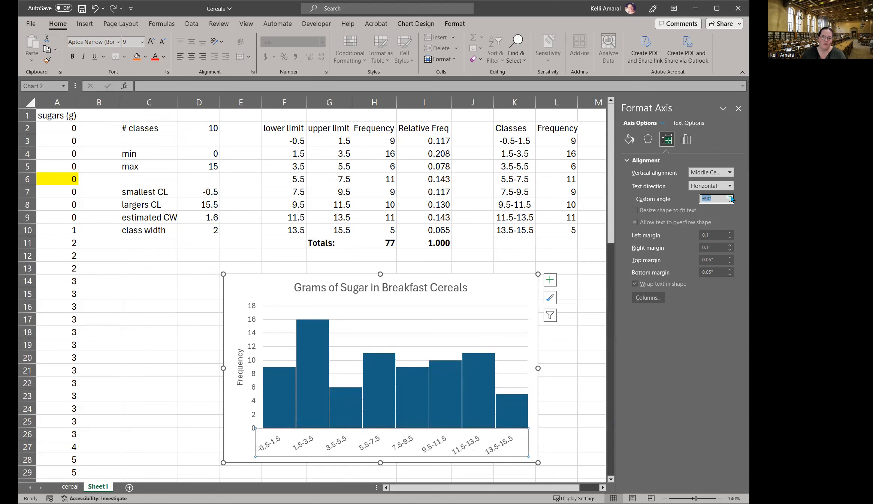
pyautogui.click(732, 197)
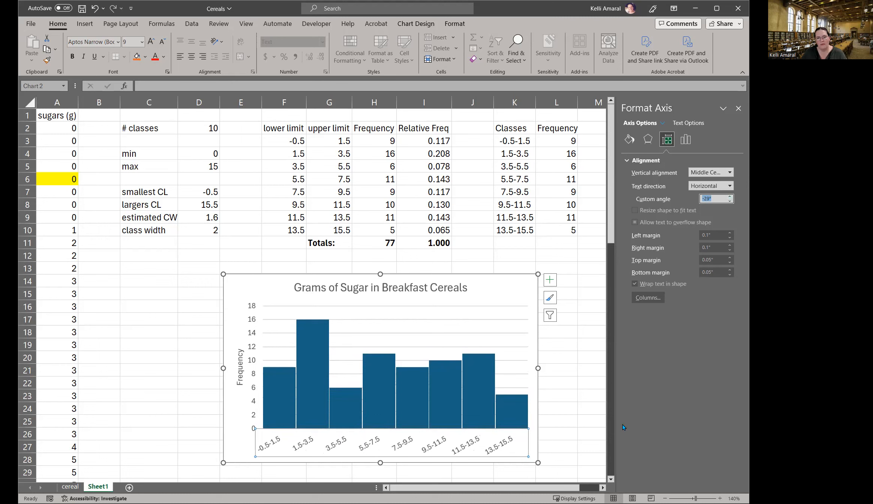
pyautogui.click(582, 406)
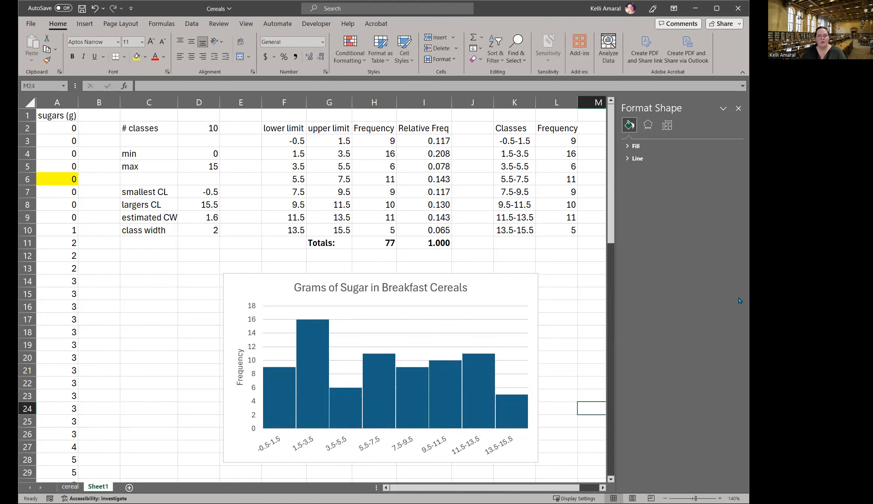
# Turn the histogram's axis titles off and on again so both axes have a title placeholder.
pyautogui.click(476, 325)
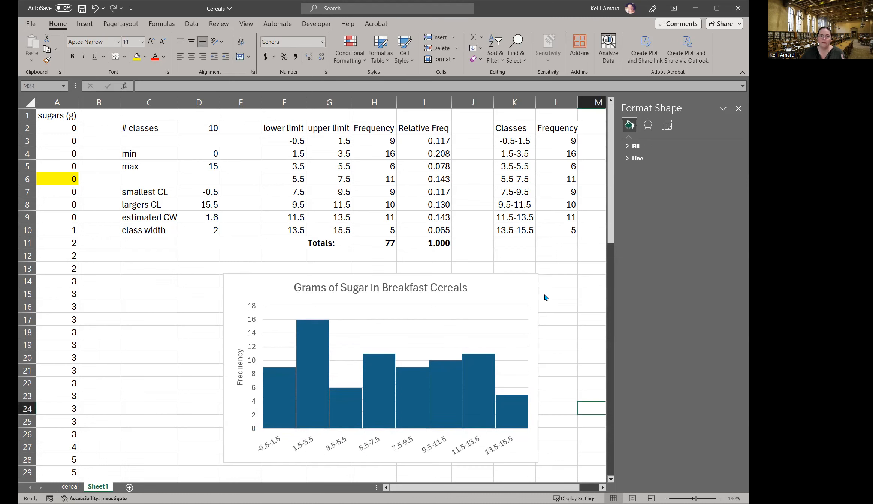
pyautogui.click(551, 278)
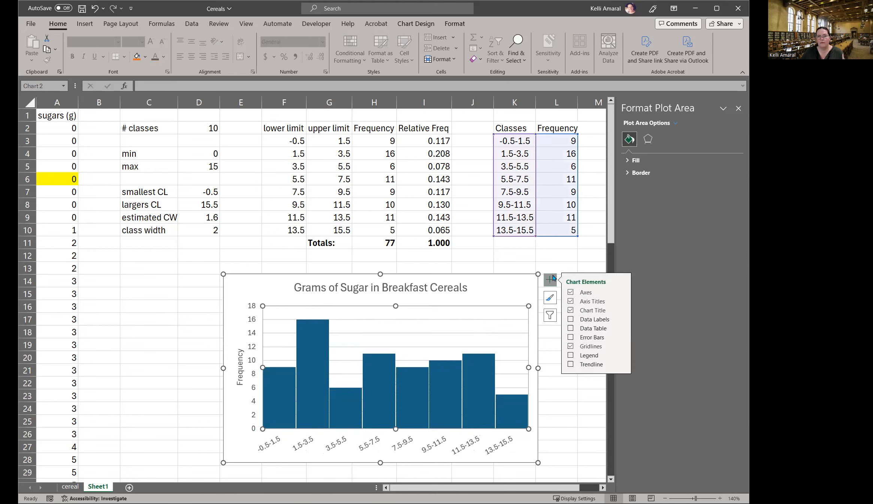
pyautogui.click(571, 301)
pyautogui.click(571, 302)
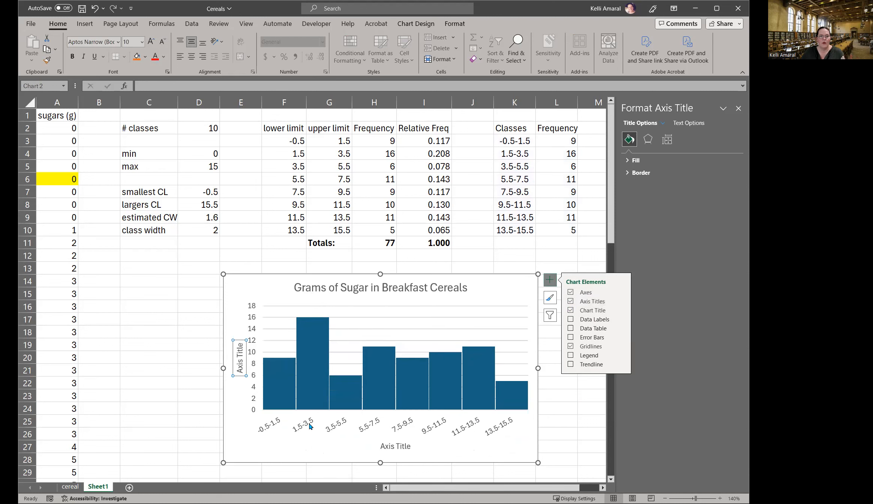
# Set the horizontal axis title to "Grams fo Sugar".
pyautogui.click(391, 445)
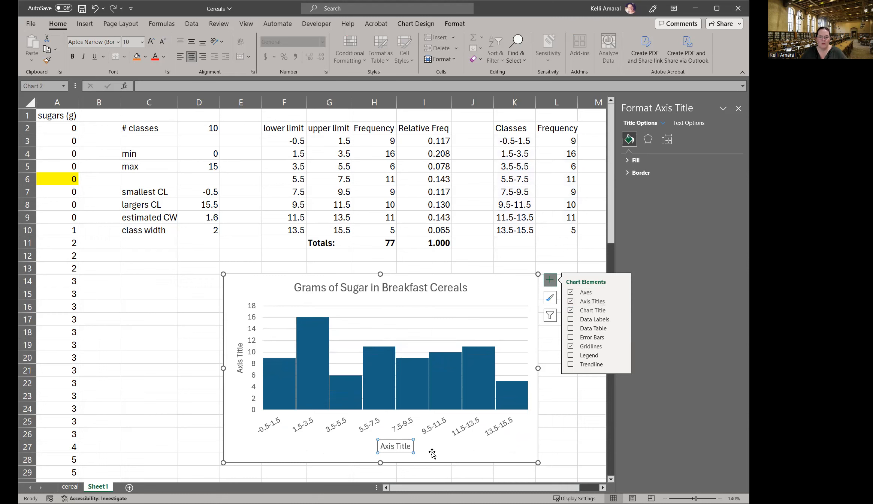
pyautogui.write('G')
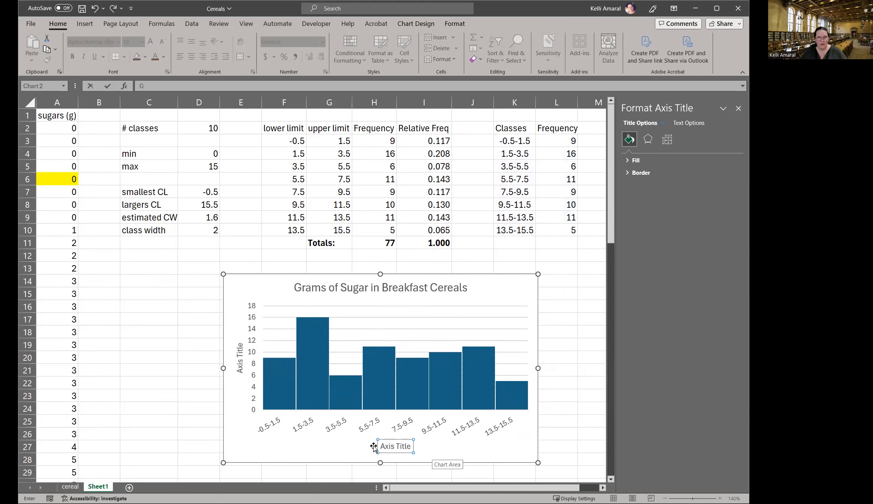
pyautogui.write('rams fo S')
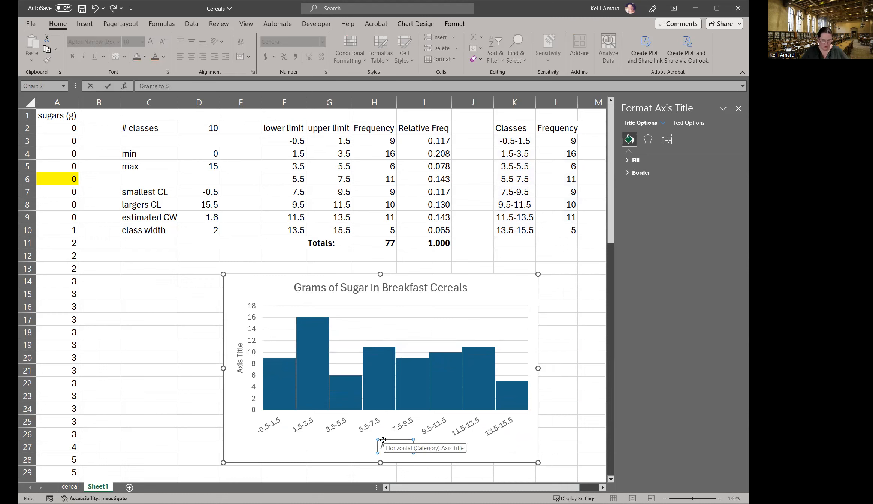
pyautogui.write('ugar')
pyautogui.press('Return')
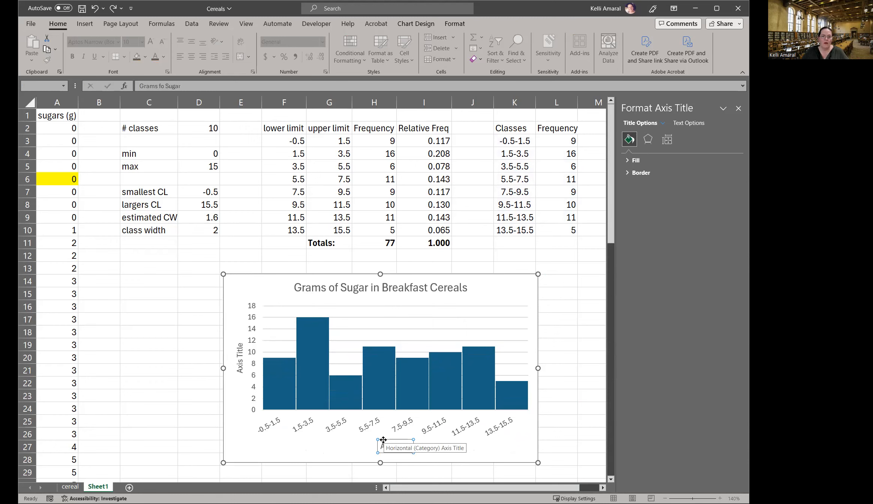
# Set the vertical axis title to "Frequency".
pyautogui.click(239, 358)
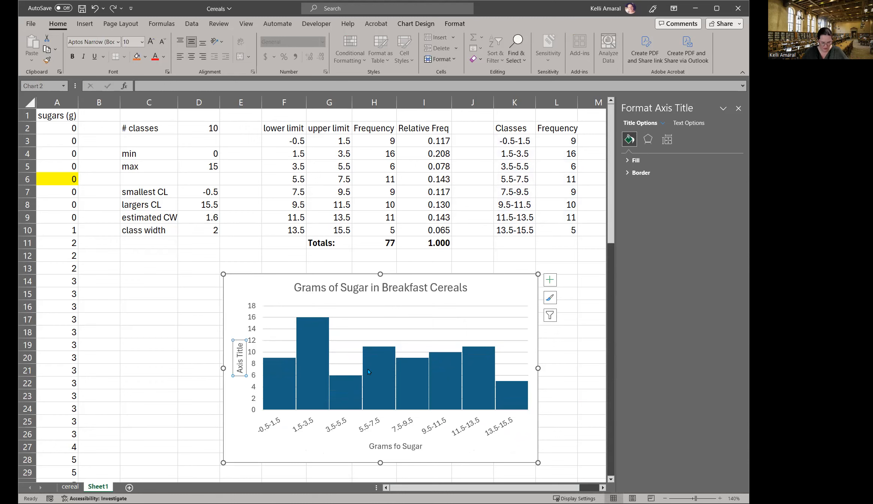
pyautogui.write('Fre')
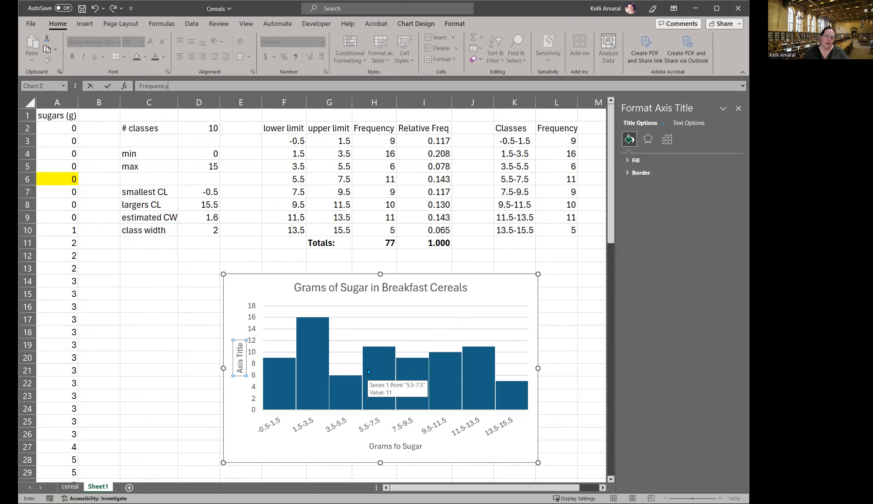
pyautogui.write('quency')
pyautogui.press('Return')
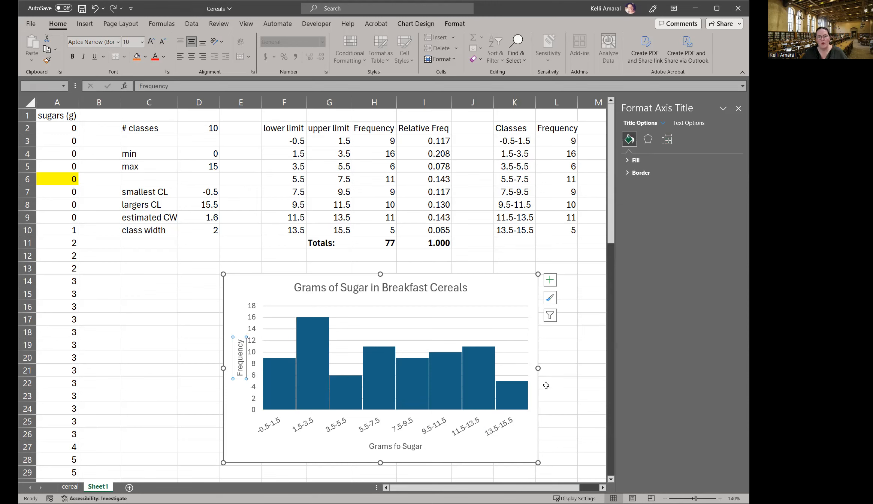
# Enlarge the histogram from its two upper corners so it spans about D7 to L28.
pyautogui.moveTo(537, 273); pyautogui.dragTo(558, 243)
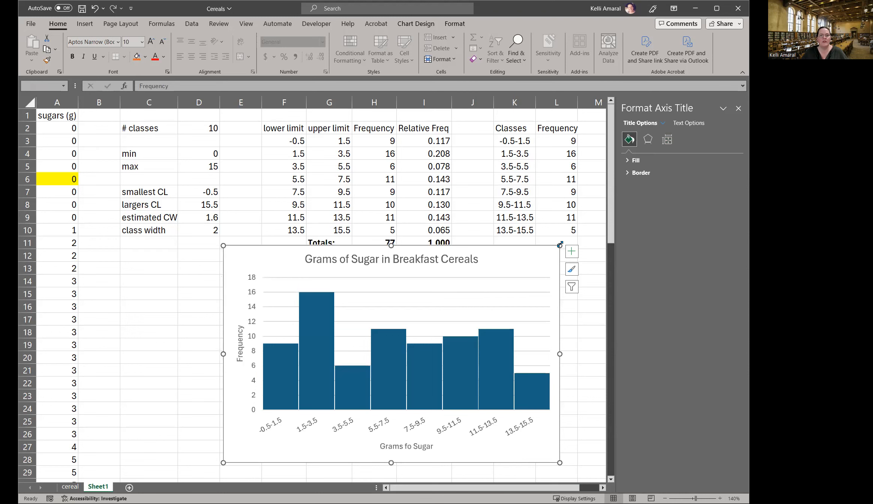
pyautogui.moveTo(223, 246); pyautogui.dragTo(192, 191)
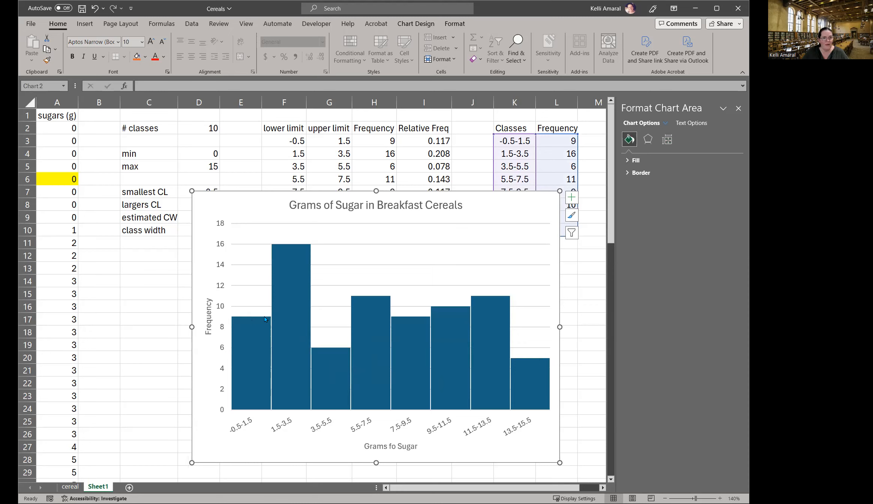
pyautogui.moveTo(450, 309)
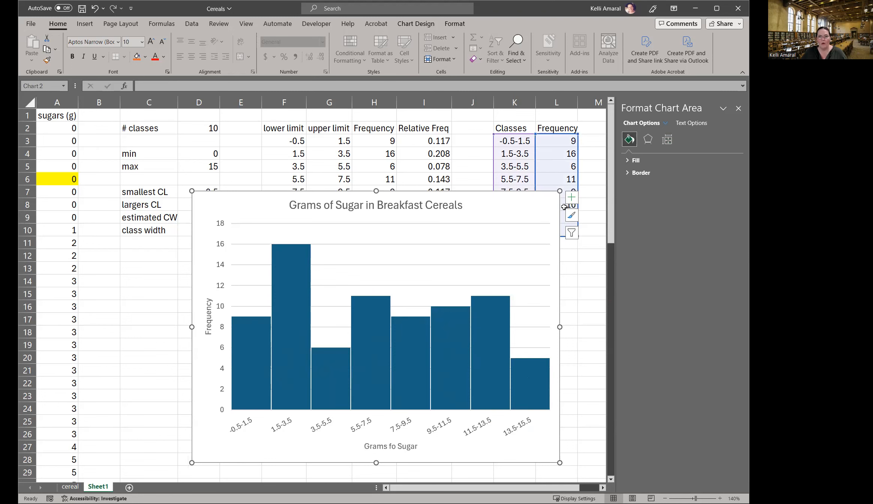
# Try a data table beneath the histogram, remove it, and add data labels above the bars.
pyautogui.click(571, 197)
pyautogui.click(592, 246)
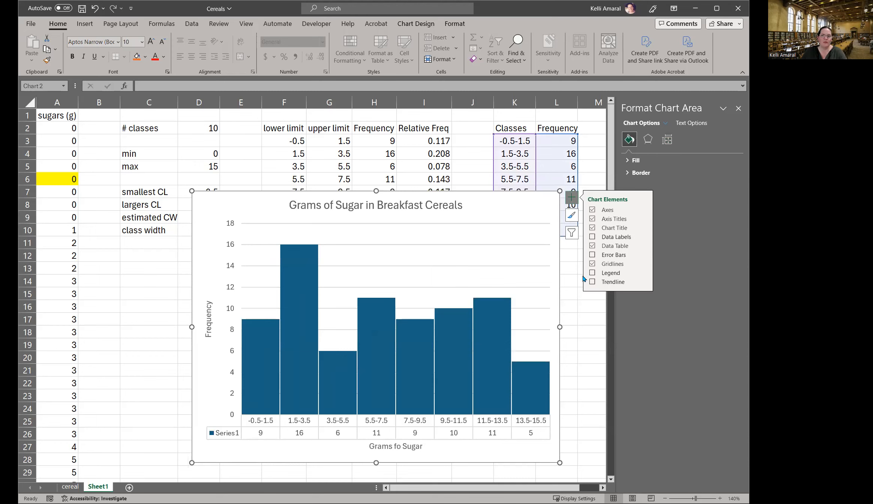
pyautogui.click(592, 236)
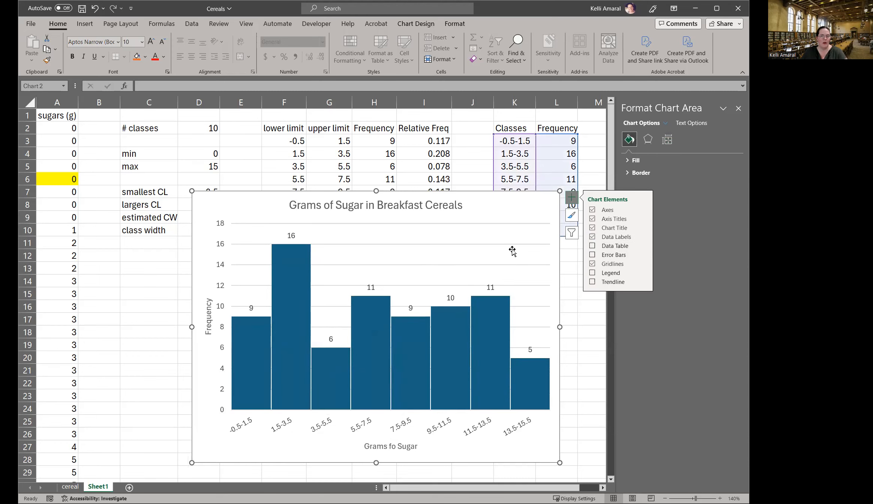